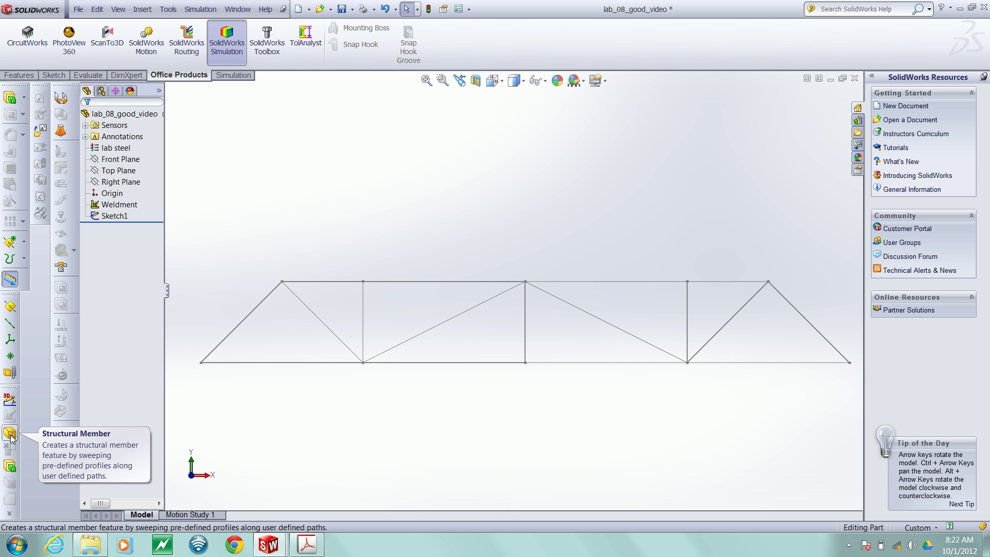
- Add CUSTOM_METRIC Solid_Square structural members of size 3.61 x 3.61 or 13 cm^2 along all four bottom chord segments
{"action": "left_click", "coordinate": [10, 434]}
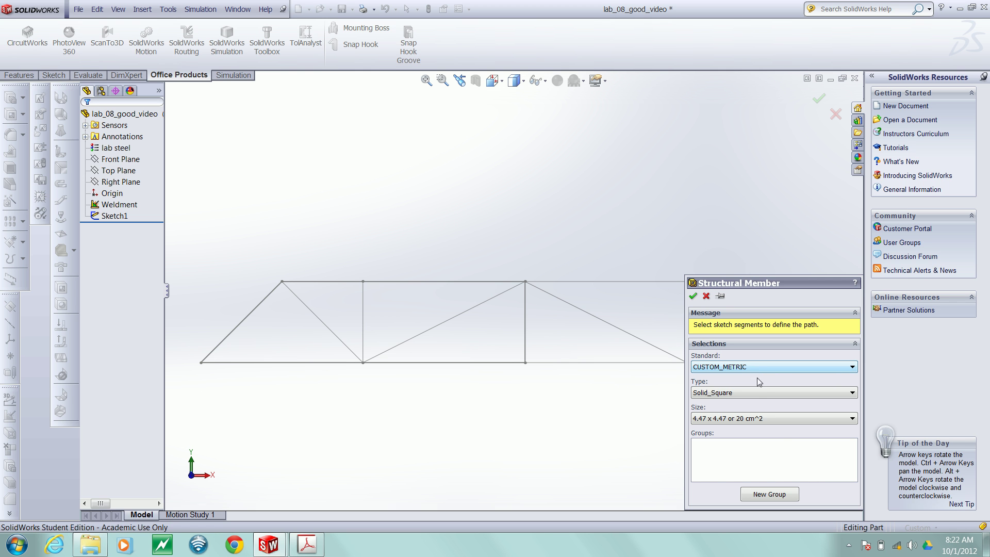
{"action": "left_click", "coordinate": [741, 422]}
{"action": "left_click", "coordinate": [765, 436]}
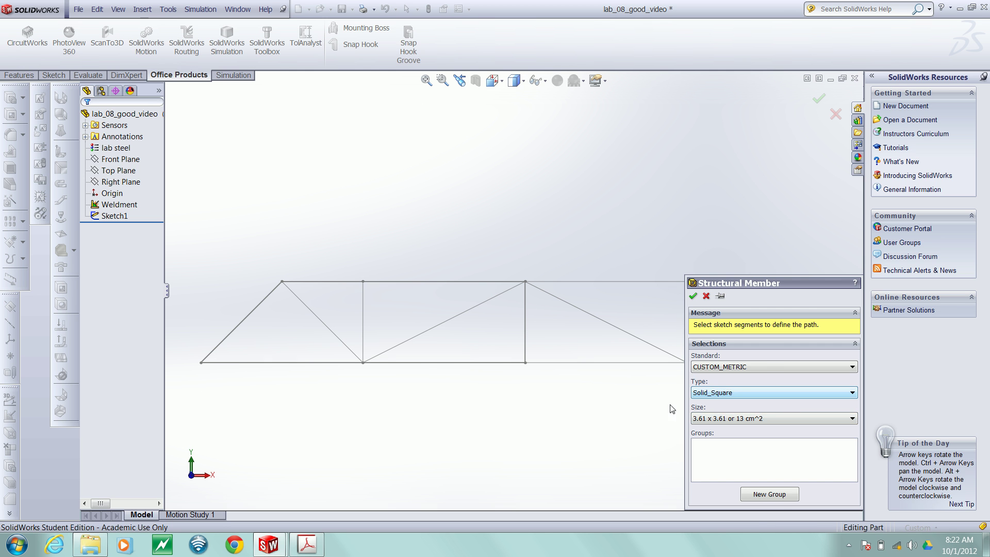
{"action": "left_click", "coordinate": [310, 362]}
{"action": "left_click", "coordinate": [431, 363]}
{"action": "left_click", "coordinate": [614, 362]}
{"action": "left_click_drag", "start_coordinate": [713, 193], "coordinate": [775, 180]}
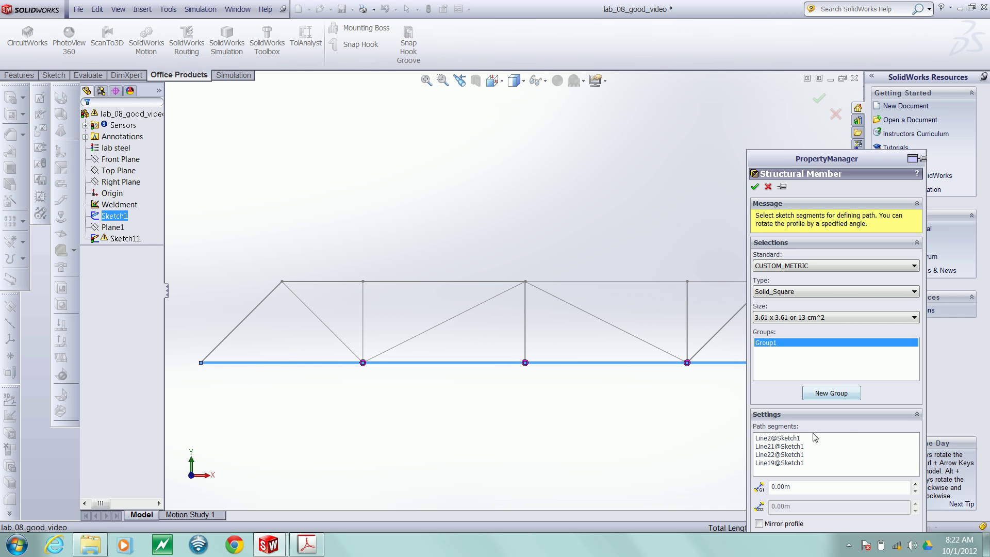
{"action": "left_click_drag", "start_coordinate": [788, 159], "coordinate": [762, 101]}
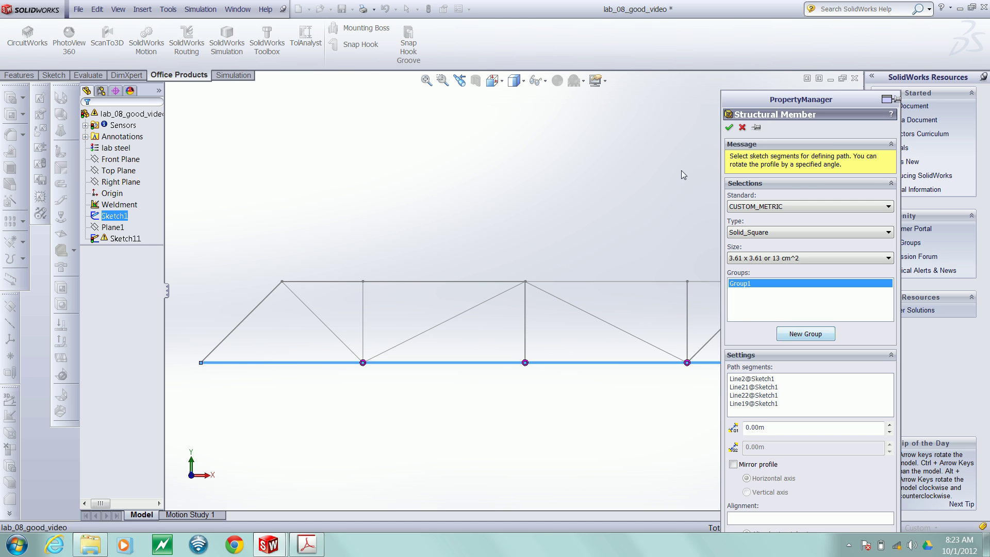
{"action": "left_click", "coordinate": [729, 128]}
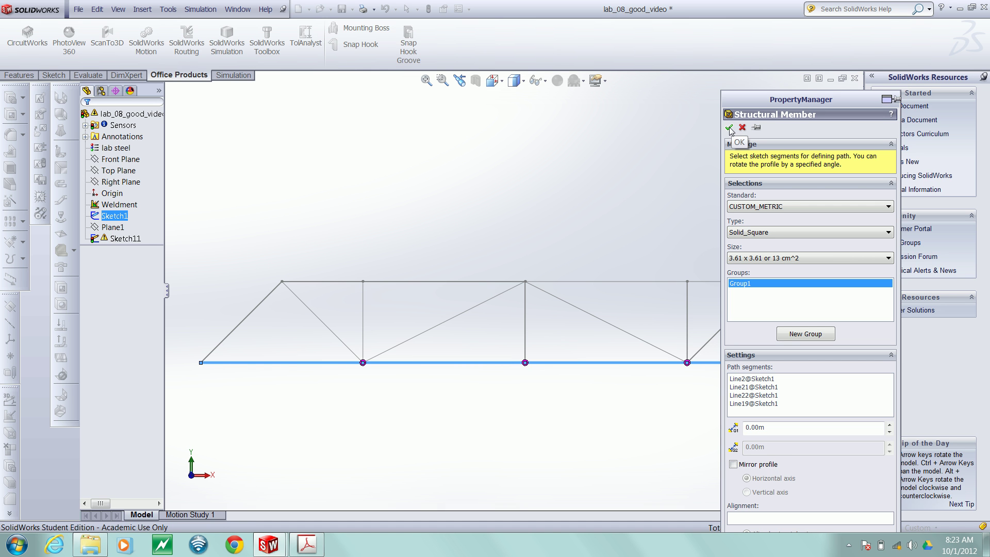
{"action": "left_click", "coordinate": [729, 128]}
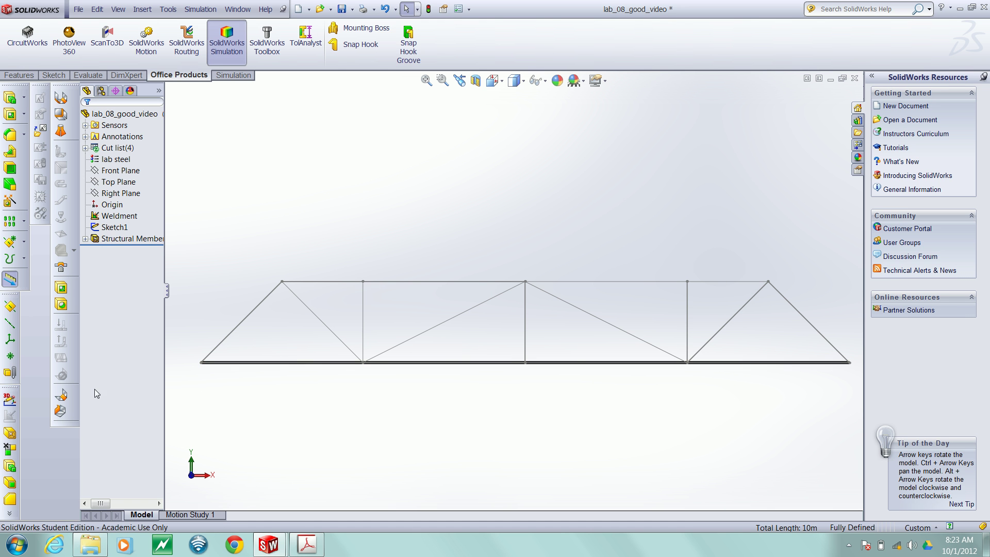
- Add 3.61 x 3.61 or 13 cm^2 solid square structural members along the four inner diagonals of the truss
{"action": "left_click", "coordinate": [10, 436]}
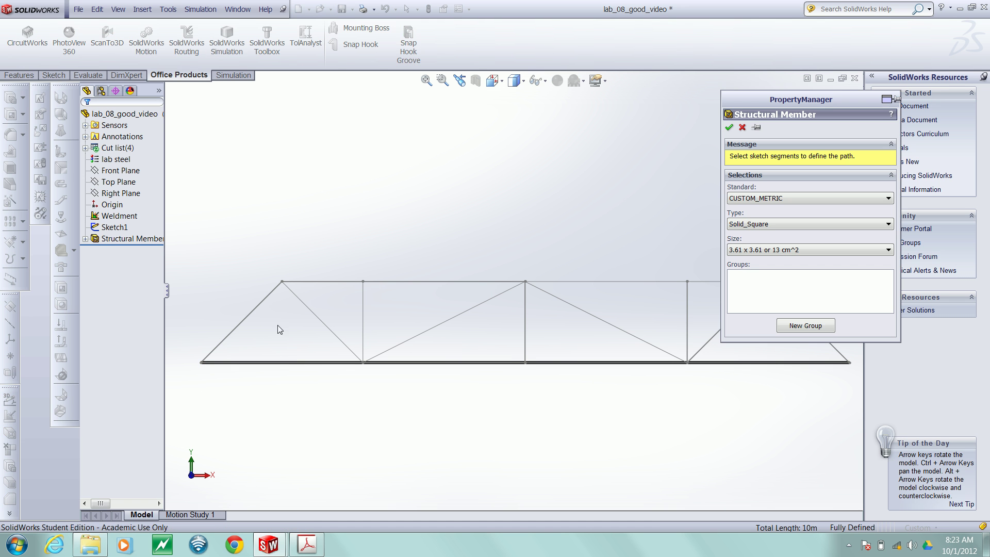
{"action": "left_click", "coordinate": [320, 322]}
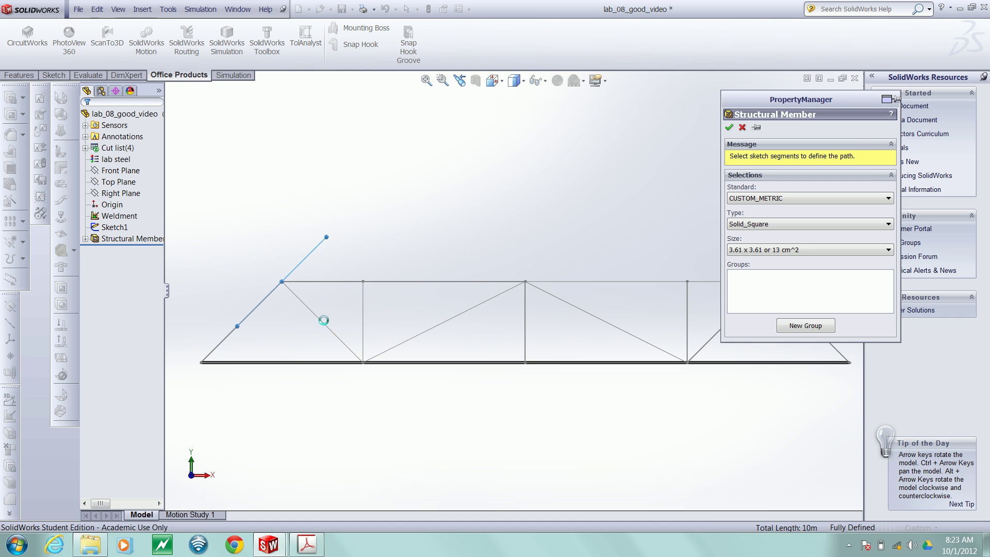
{"action": "left_click", "coordinate": [441, 324]}
{"action": "left_click", "coordinate": [598, 321]}
{"action": "left_click", "coordinate": [728, 330]}
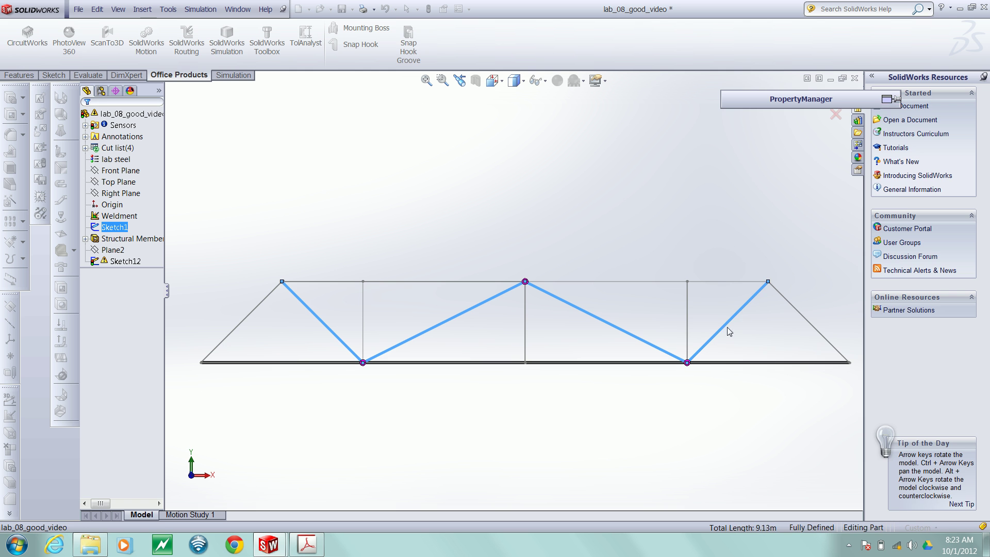
{"action": "mouse_move", "coordinate": [805, 105]}
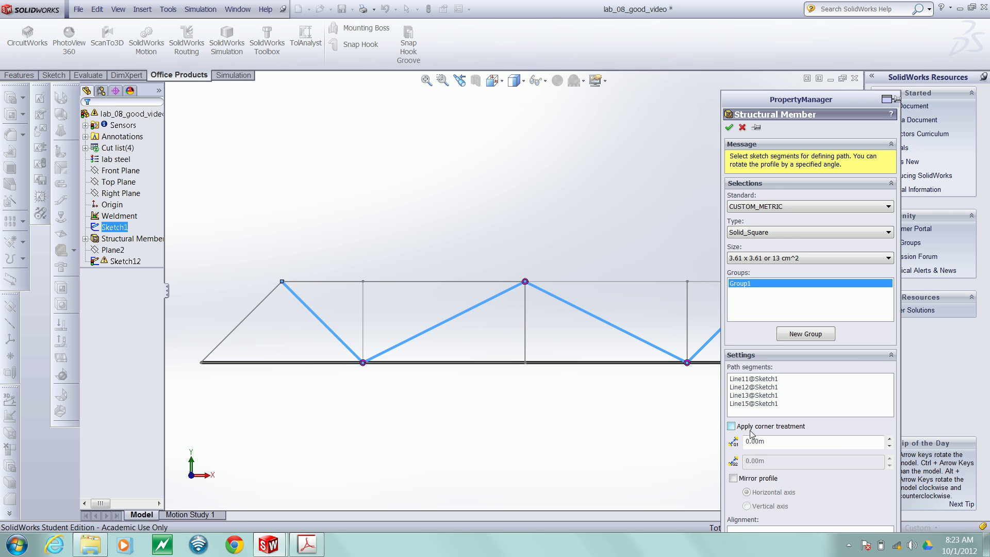
{"action": "scroll", "coordinate": [366, 358], "scroll_direction": "down", "scroll_amount": 6}
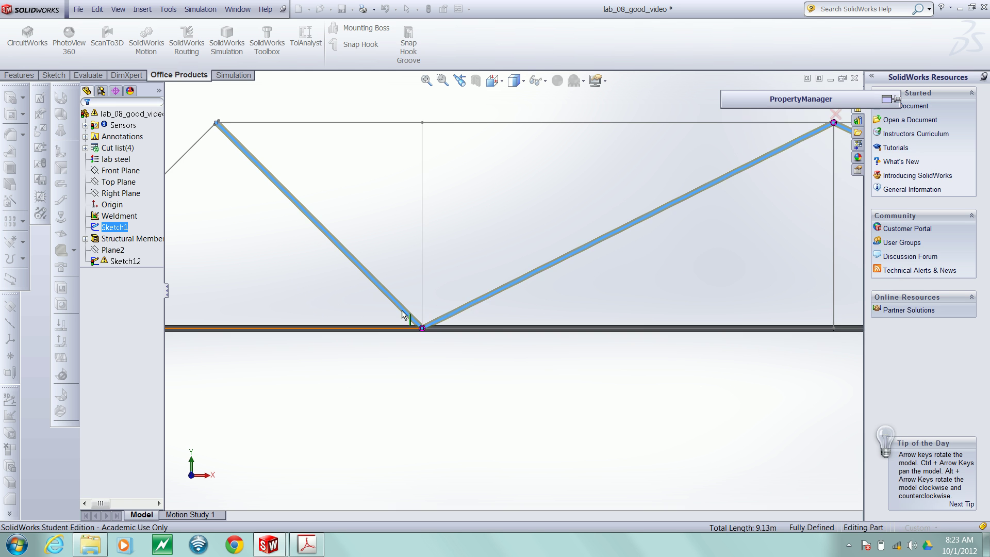
{"action": "scroll", "coordinate": [451, 342], "scroll_direction": "up", "scroll_amount": 5}
{"action": "scroll", "coordinate": [510, 294], "scroll_direction": "up", "scroll_amount": 3}
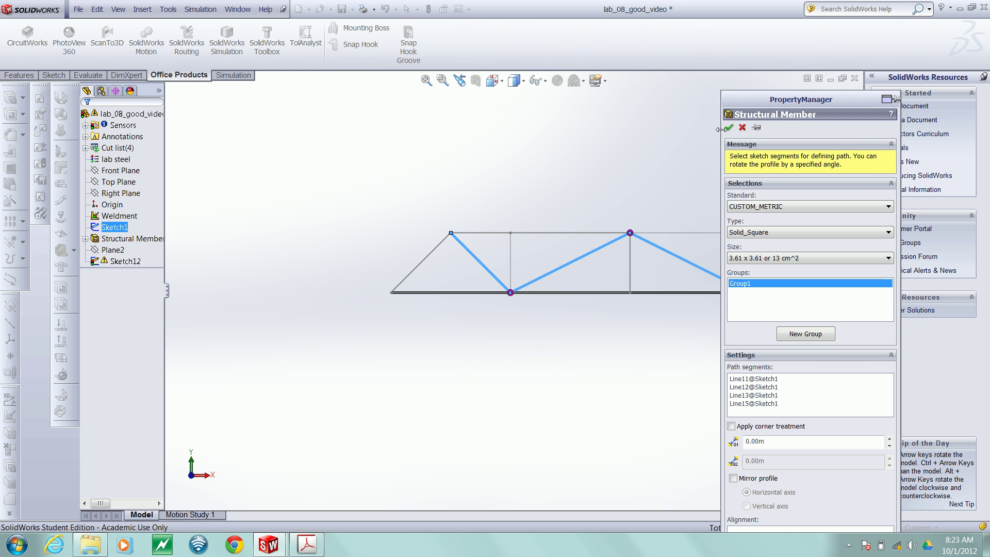
{"action": "left_click", "coordinate": [729, 128]}
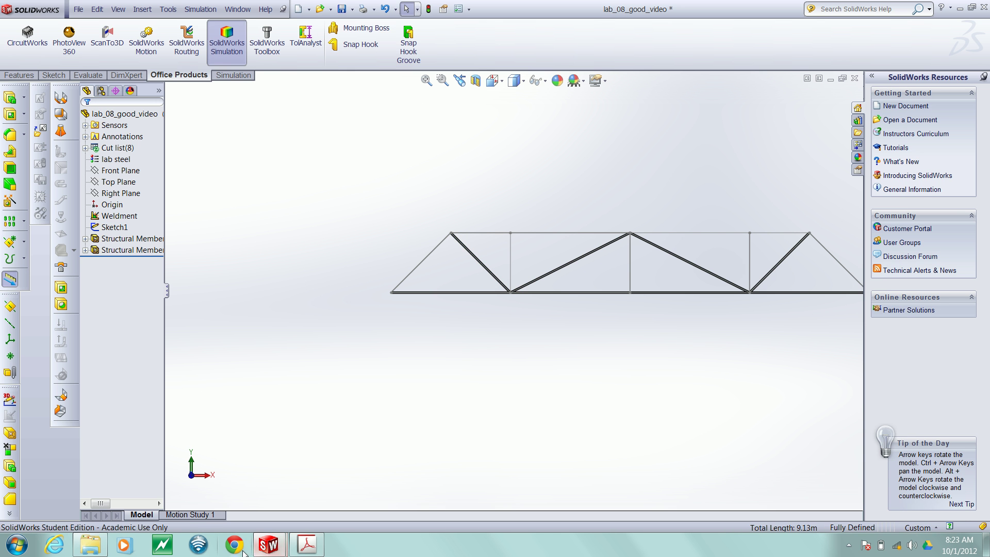
- Consult the truss schematic PDF for cross-sections and add 6.48 x 6.48 or 42 cm^2 structural members along the outer sloped segments and top chord
{"action": "left_click", "coordinate": [305, 544]}
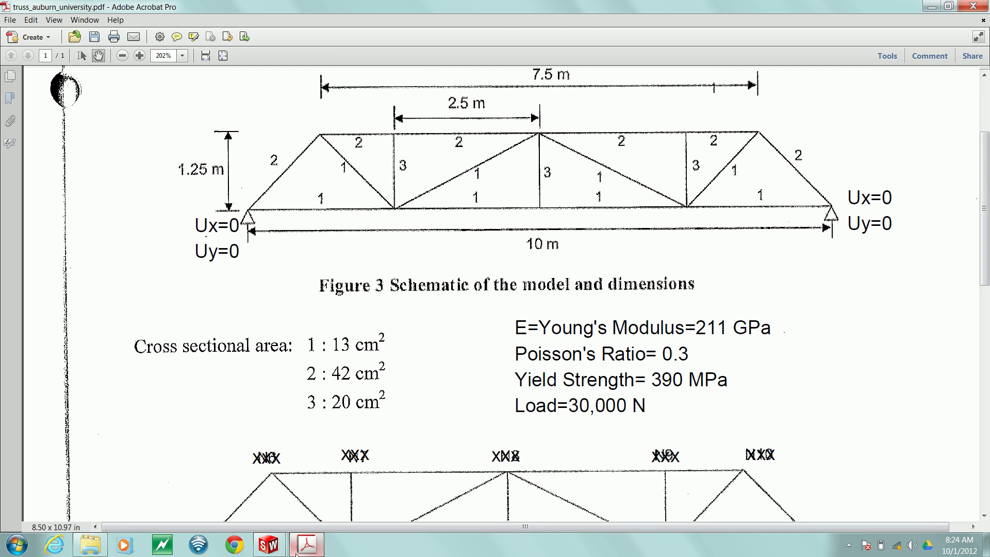
{"action": "left_click", "coordinate": [273, 550]}
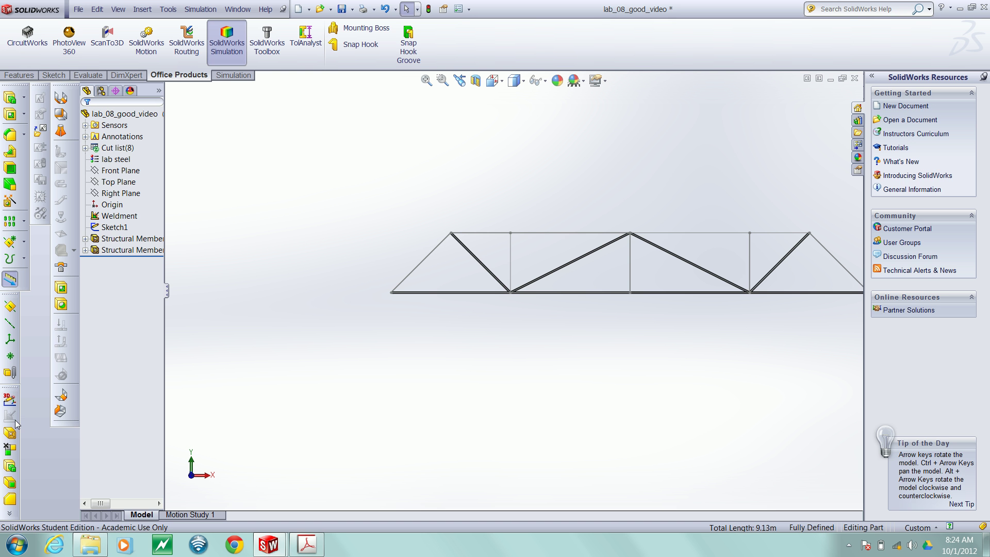
{"action": "left_click", "coordinate": [12, 435]}
{"action": "left_click", "coordinate": [805, 249]}
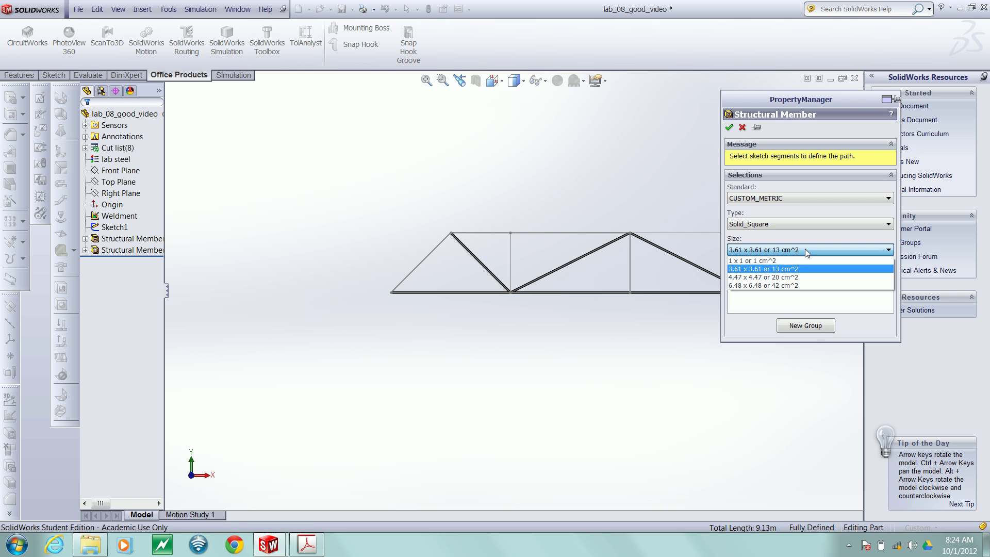
{"action": "left_click", "coordinate": [797, 285]}
{"action": "left_click", "coordinate": [423, 266]}
{"action": "left_click", "coordinate": [491, 233]}
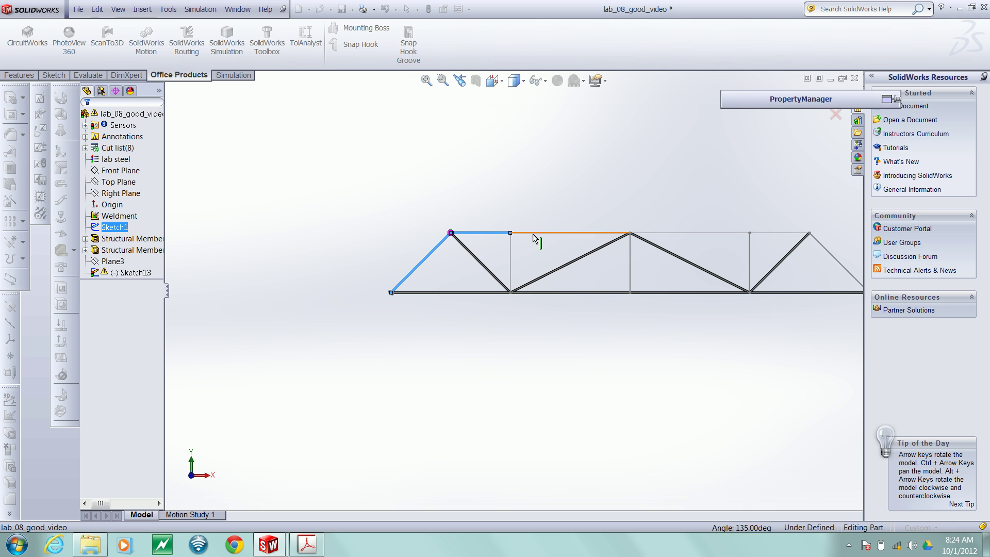
{"action": "left_click", "coordinate": [546, 234]}
{"action": "left_click", "coordinate": [676, 233]}
{"action": "key", "text": "Return"}
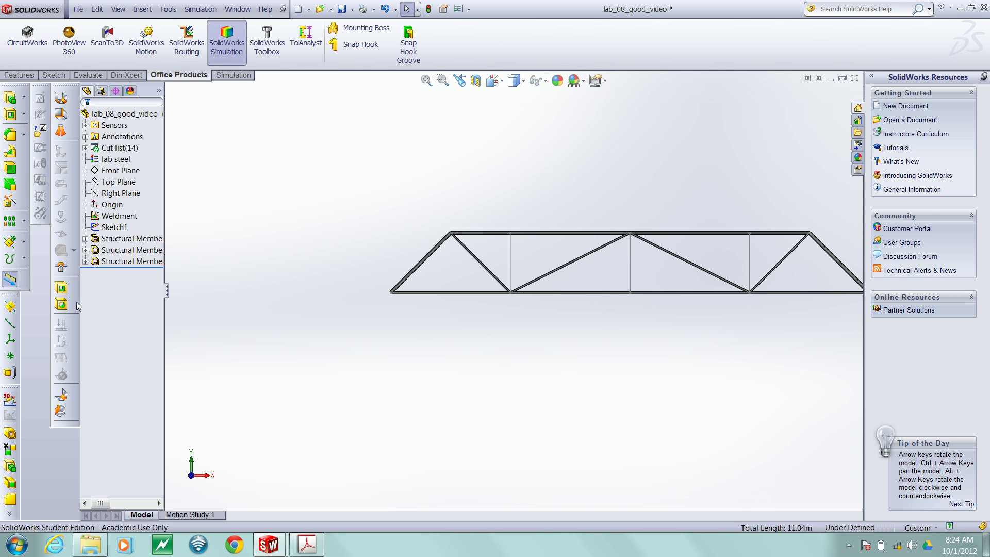
- Add 4.47 x 4.47 or 20 cm^2 solid square structural members along the three vertical segments of the truss
{"action": "left_click", "coordinate": [61, 287]}
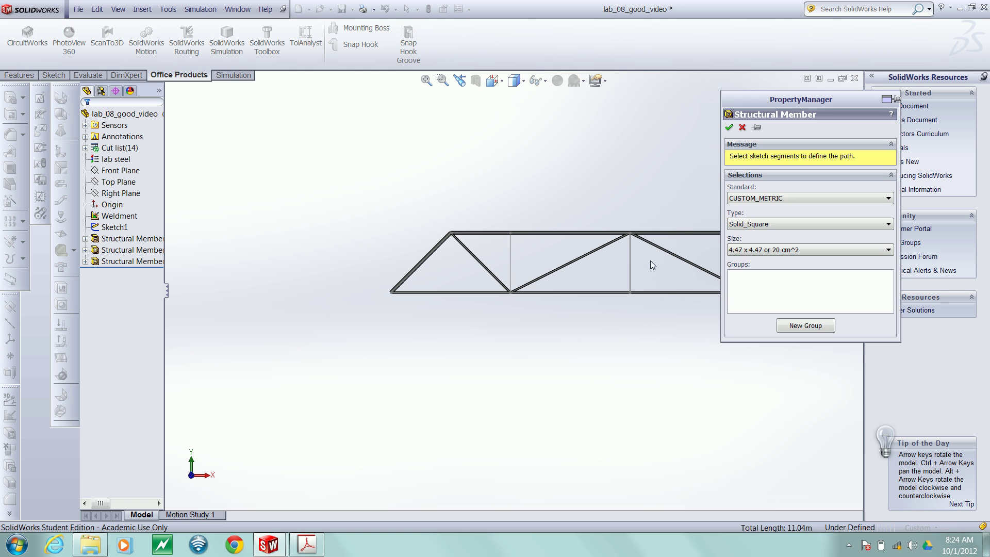
{"action": "left_click", "coordinate": [511, 271]}
{"action": "left_click", "coordinate": [630, 277]}
{"action": "left_click", "coordinate": [730, 130]}
- Review the material properties of lab steel, including elastic modulus, Poisson's ratio and yield strength
{"action": "left_click", "coordinate": [122, 161]}
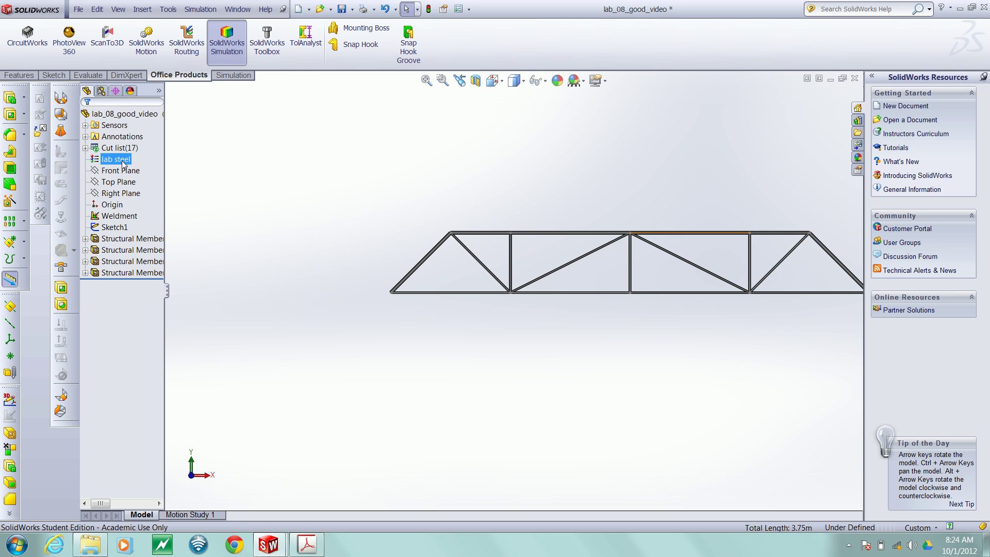
{"action": "double_click", "coordinate": [122, 161]}
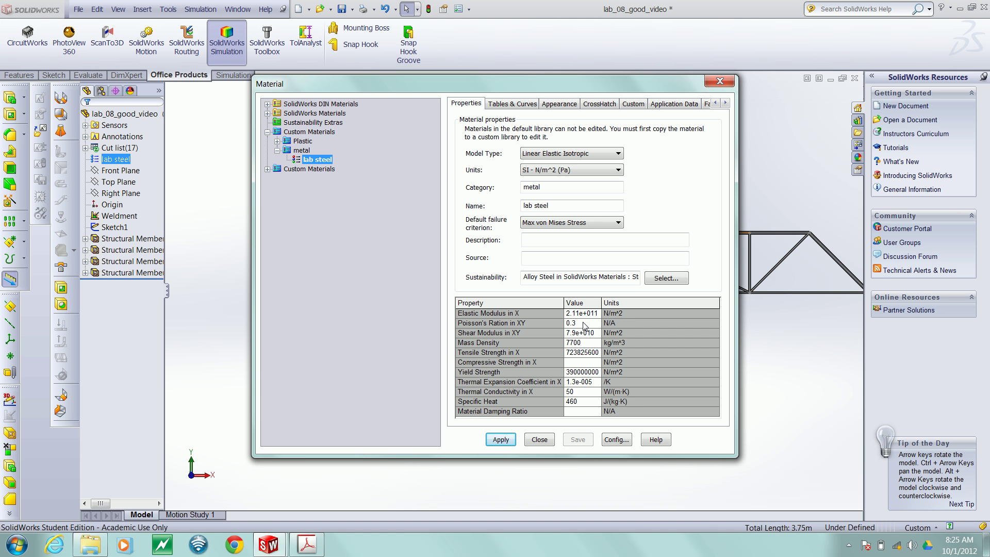
{"action": "left_click", "coordinate": [543, 439]}
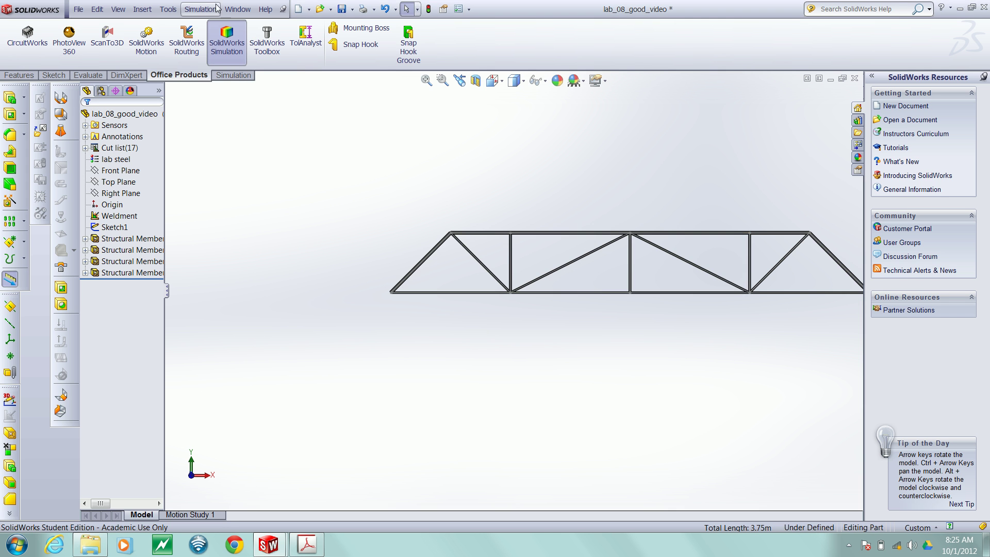
- Create a static simulation study named Study 1
{"action": "left_click", "coordinate": [201, 10]}
{"action": "left_click", "coordinate": [276, 27]}
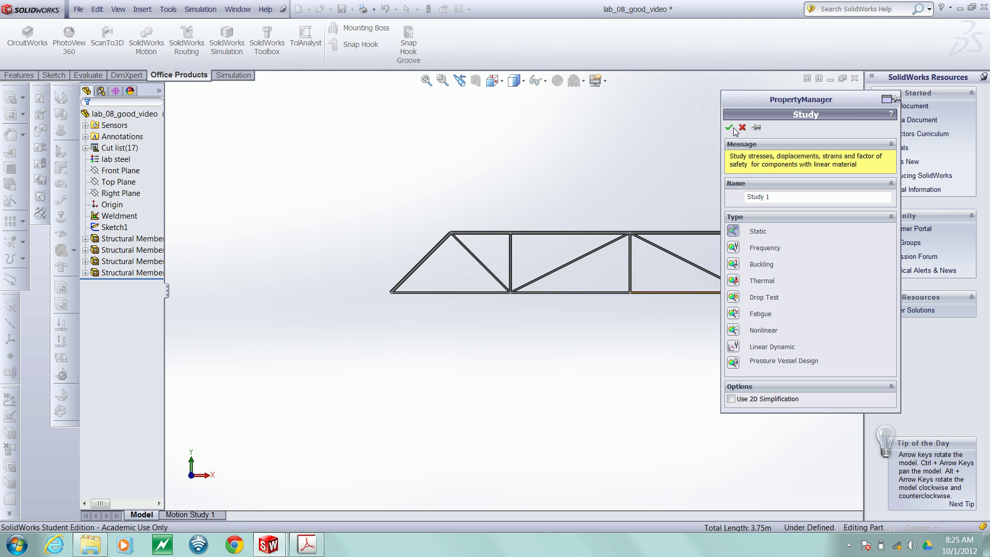
{"action": "left_click", "coordinate": [729, 128]}
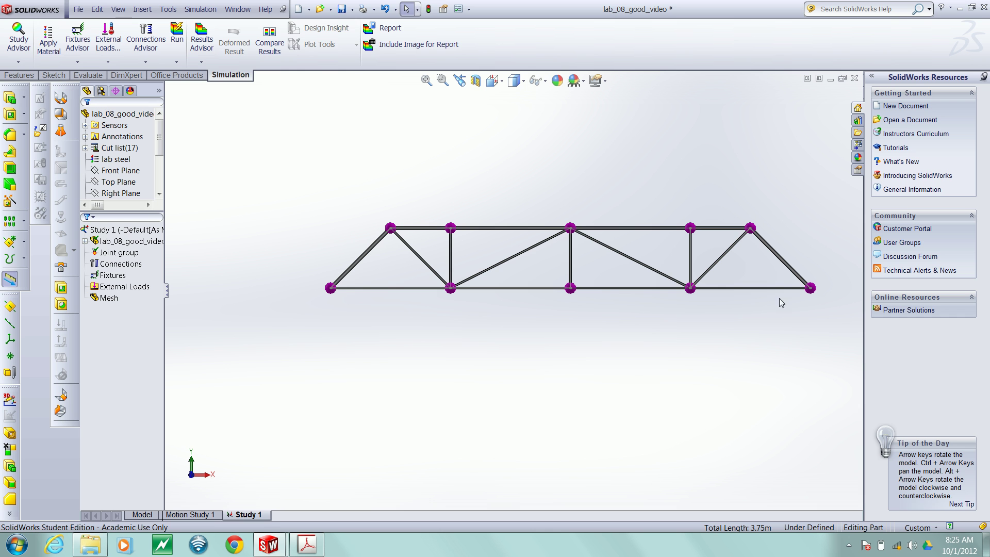
- Redefine the four bottom chord members in the study's cut list from beam to truss elements
{"action": "left_click", "coordinate": [91, 242]}
{"action": "left_click", "coordinate": [85, 241]}
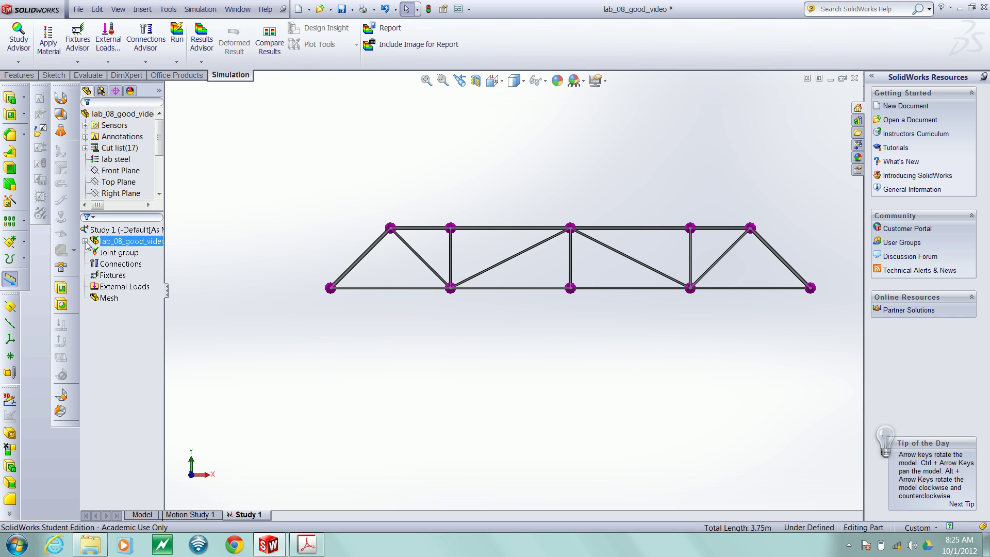
{"action": "double_click", "coordinate": [615, 287]}
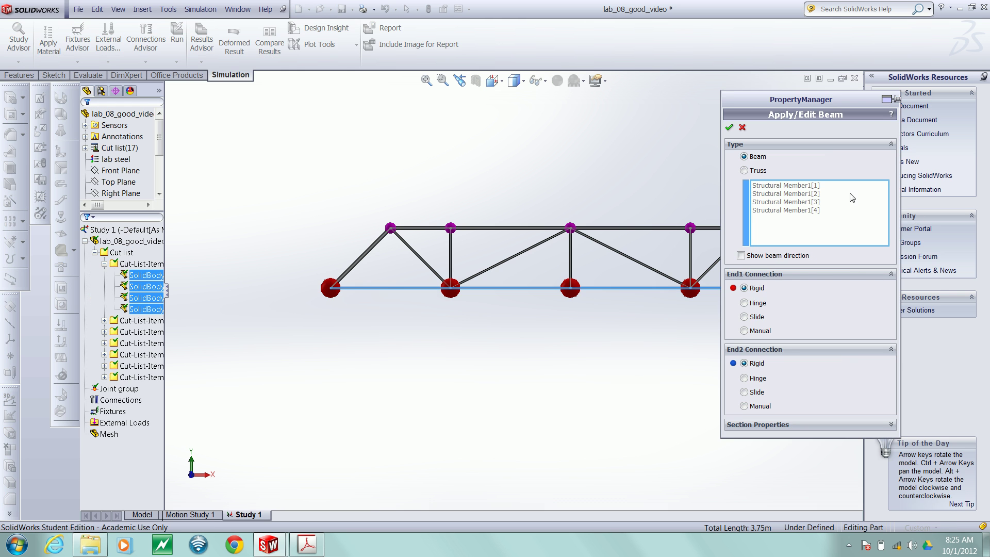
{"action": "left_click", "coordinate": [750, 173]}
{"action": "left_click", "coordinate": [729, 127]}
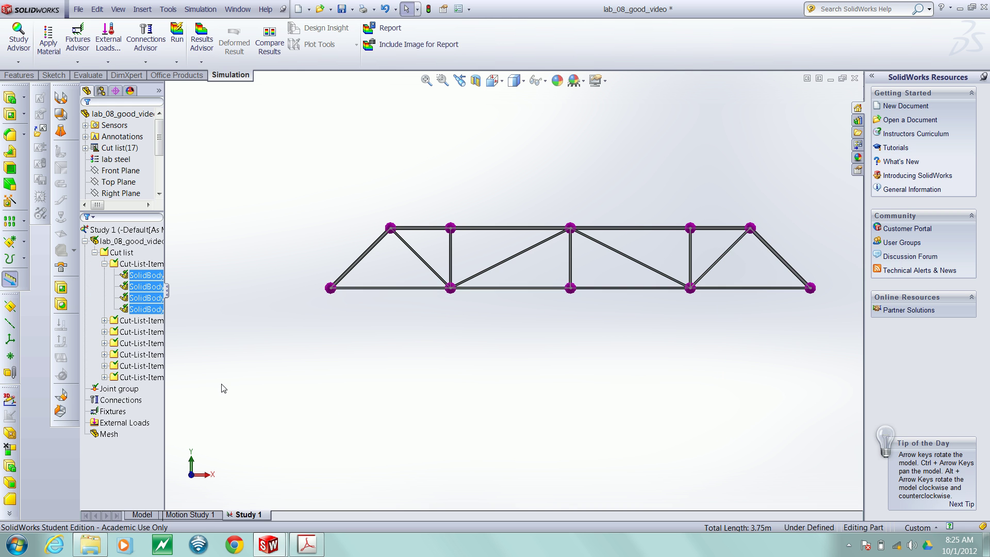
- Redefine the two short inner diagonals, Structural Member2[1] and Structural Member2[4], as truss elements
{"action": "left_click", "coordinate": [104, 320]}
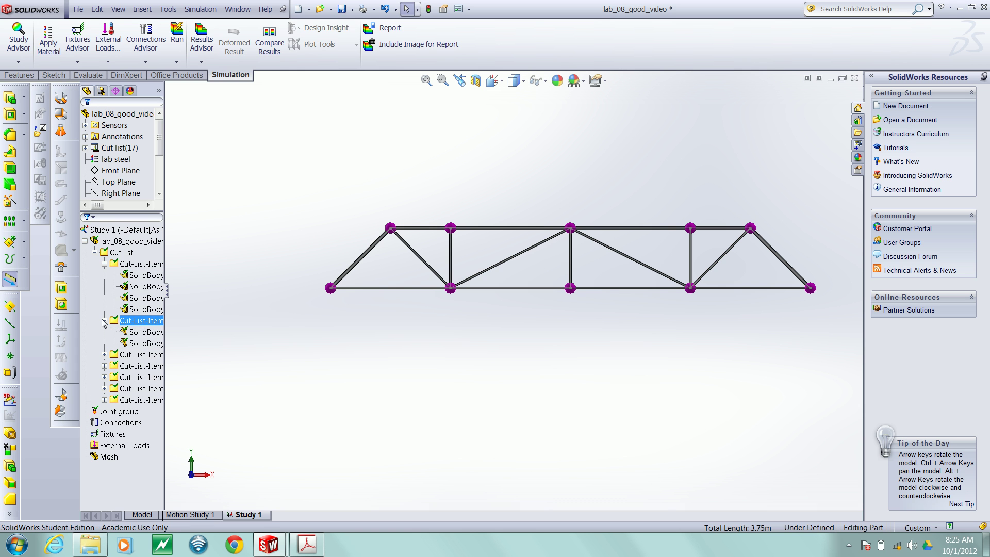
{"action": "left_click", "coordinate": [124, 333]}
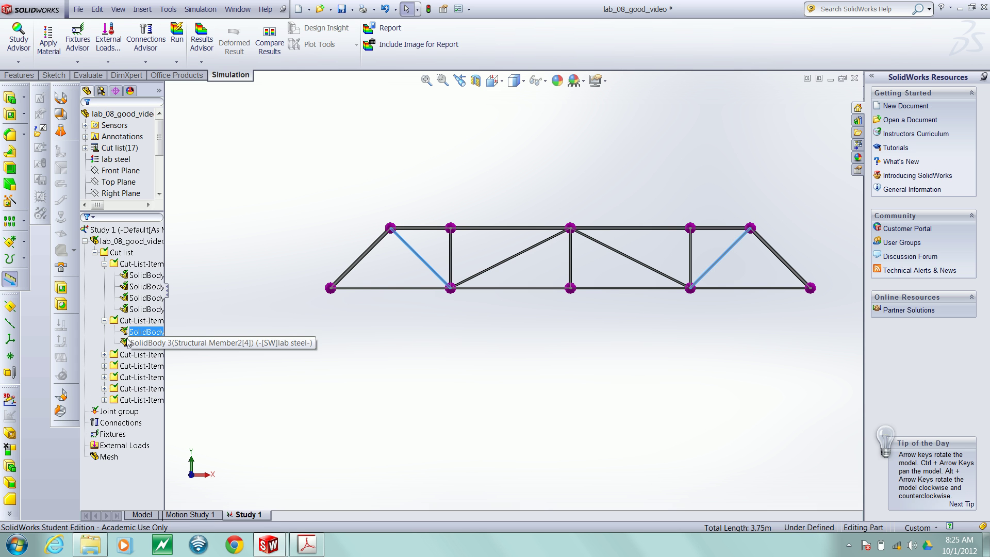
{"action": "right_click", "coordinate": [137, 335]}
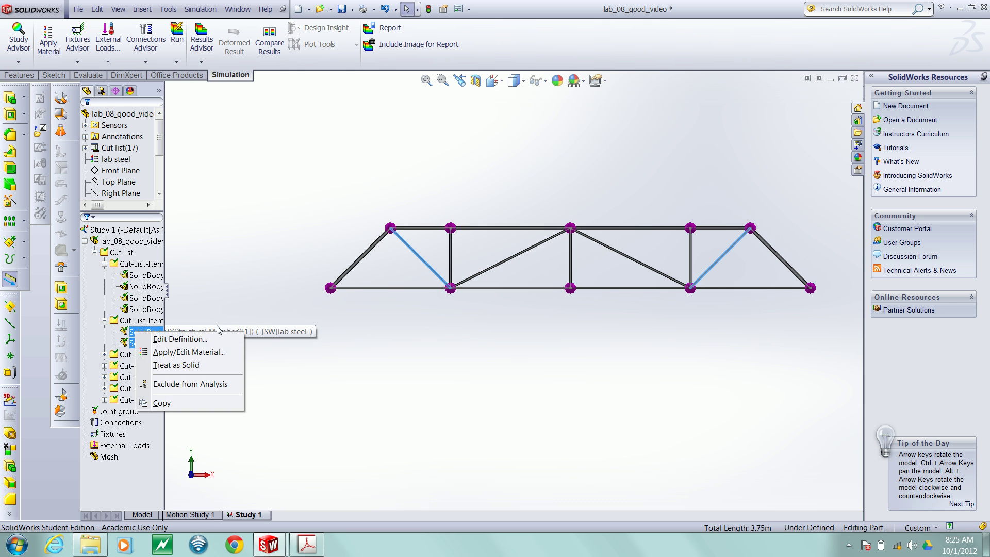
{"action": "left_click", "coordinate": [196, 340]}
{"action": "left_click", "coordinate": [744, 171]}
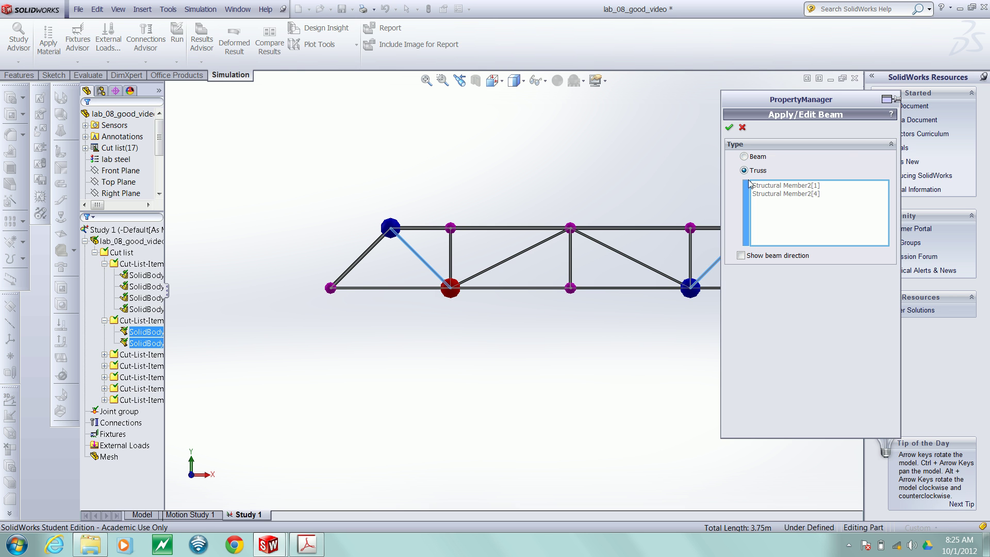
{"action": "left_click", "coordinate": [728, 128]}
- Redefine the members in the remaining cut-list items of the study as truss elements
{"action": "left_click", "coordinate": [729, 127]}
{"action": "left_click", "coordinate": [104, 388]}
{"action": "left_click", "coordinate": [728, 127]}
{"action": "left_click", "coordinate": [744, 170]}
{"action": "left_click", "coordinate": [729, 127]}
{"action": "left_click", "coordinate": [138, 466]}
{"action": "left_click", "coordinate": [105, 450]}
{"action": "right_click", "coordinate": [137, 445]}
{"action": "left_click", "coordinate": [138, 467]}
{"action": "left_click", "coordinate": [729, 127]}
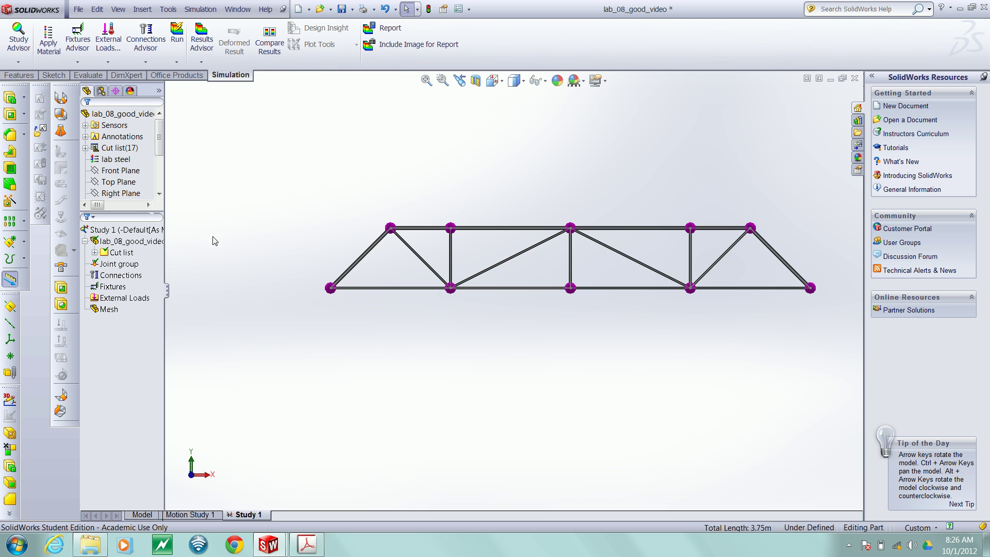
- Apply an immovable (no translation) fixture to the two outer end joints of the bottom chord
{"action": "left_click", "coordinate": [77, 36]}
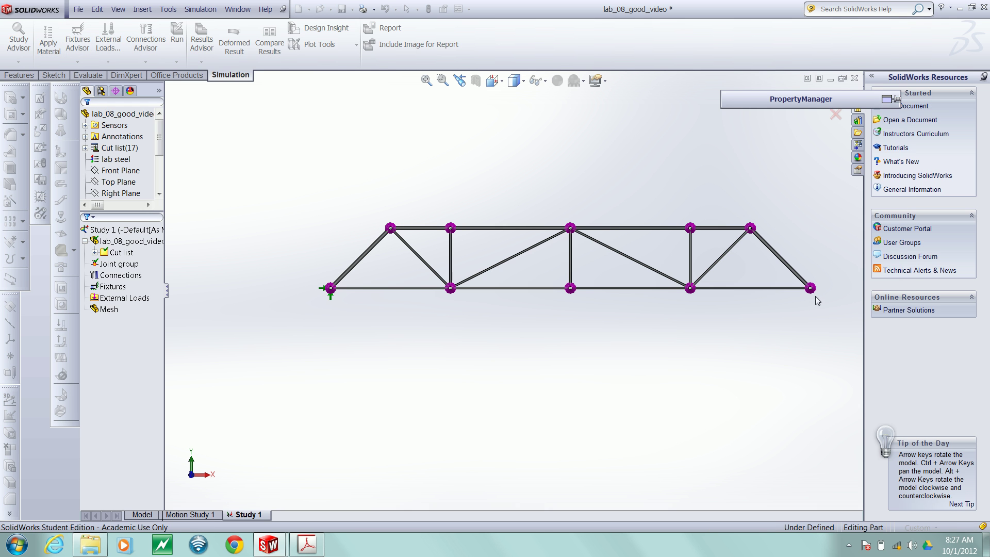
{"action": "left_click", "coordinate": [811, 289]}
{"action": "mouse_move", "coordinate": [788, 112]}
{"action": "left_click_drag", "start_coordinate": [893, 227], "coordinate": [893, 274]}
{"action": "key", "text": "Return"}
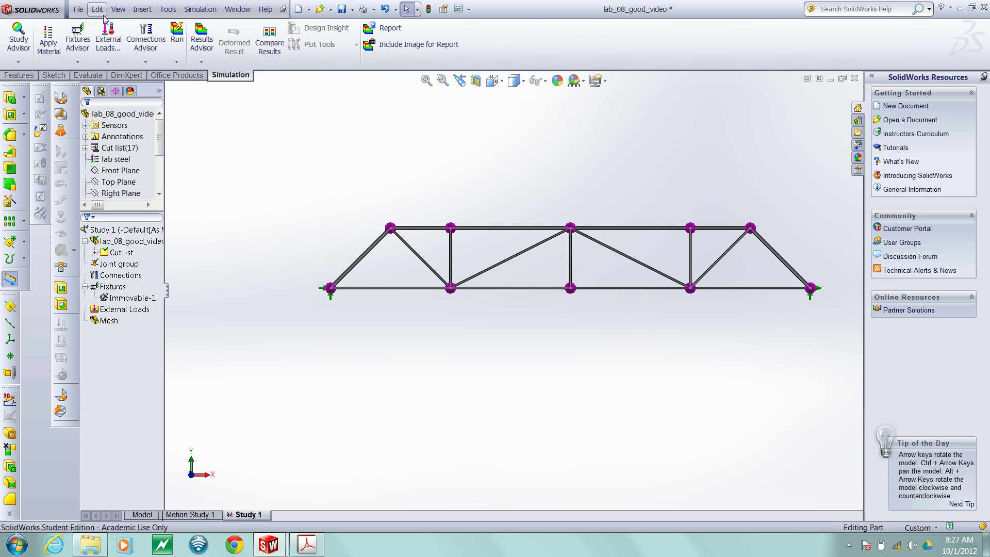
- Set up a reference-geometry fixture against the Front Plane with 0 m translation normal to the plane
{"action": "left_click", "coordinate": [78, 61]}
{"action": "left_click", "coordinate": [98, 85]}
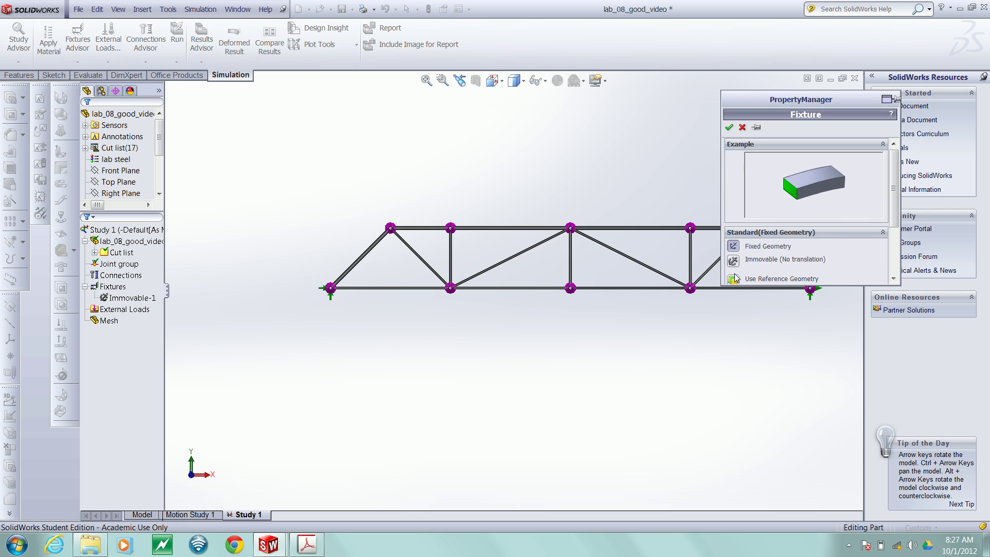
{"action": "scroll", "coordinate": [895, 180], "scroll_direction": "down", "scroll_amount": 3}
{"action": "left_click", "coordinate": [122, 172]}
{"action": "left_click", "coordinate": [734, 254]}
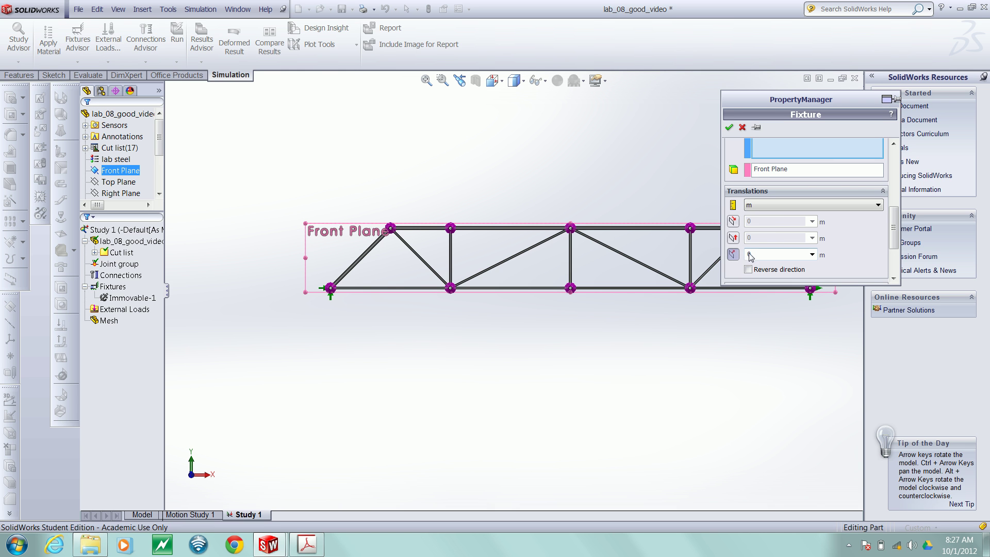
- Apply the out-of-plane fixture to the remaining truss joints and check the fixture symbols before restoring the front view
{"action": "left_click_drag", "start_coordinate": [763, 105], "coordinate": [783, 105]}
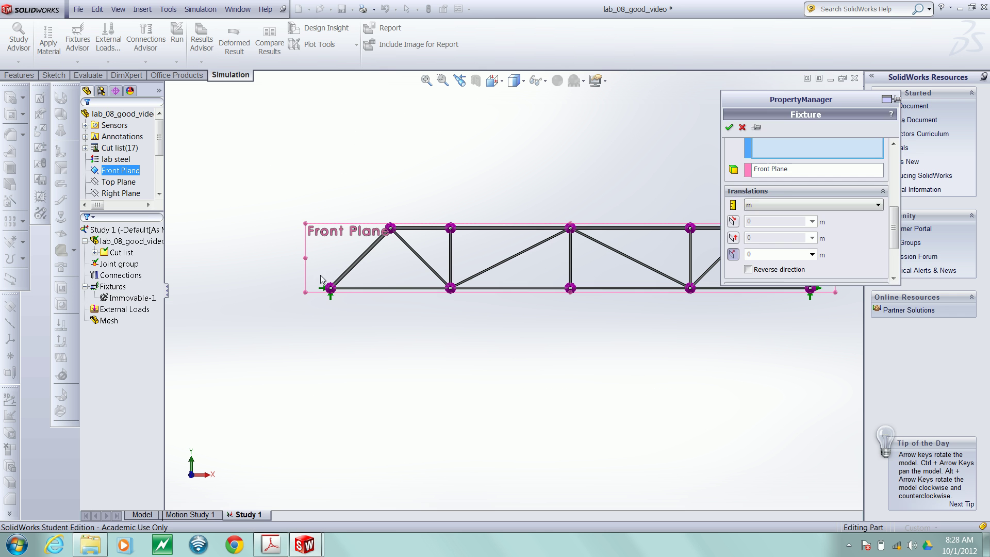
{"action": "left_click", "coordinate": [390, 227]}
{"action": "left_click_drag", "start_coordinate": [894, 238], "coordinate": [894, 205]}
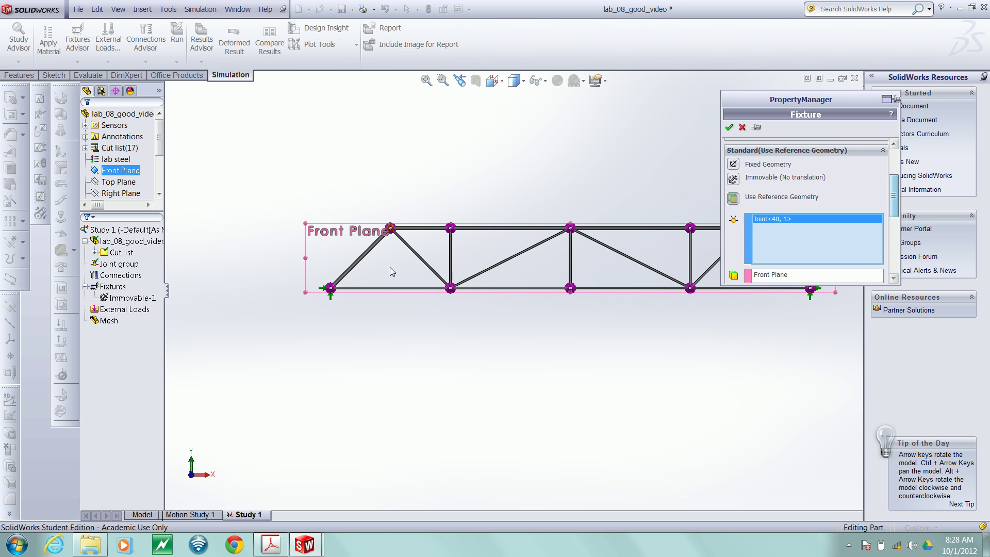
{"action": "key", "text": "Return"}
{"action": "middle_click_drag", "start_coordinate": [661, 181], "coordinate": [633, 250]}
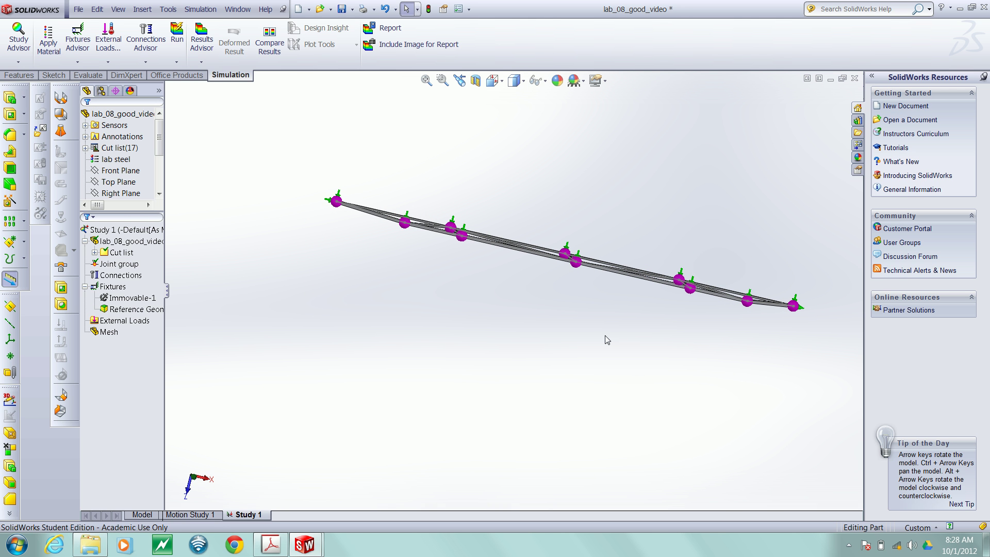
{"action": "middle_click_drag", "start_coordinate": [600, 339], "coordinate": [537, 214]}
{"action": "key", "text": "space"}
{"action": "left_click", "coordinate": [564, 247]}
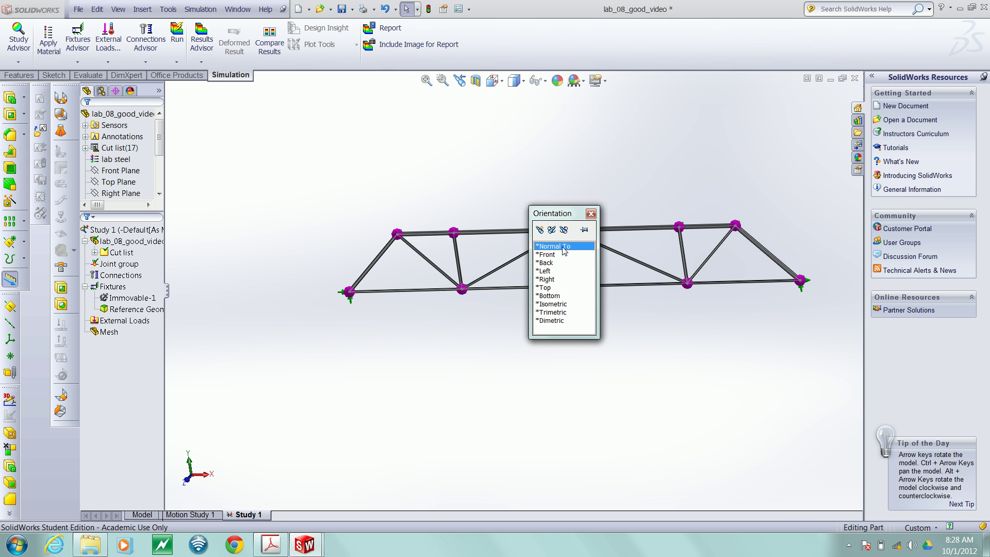
{"action": "double_click", "coordinate": [564, 247]}
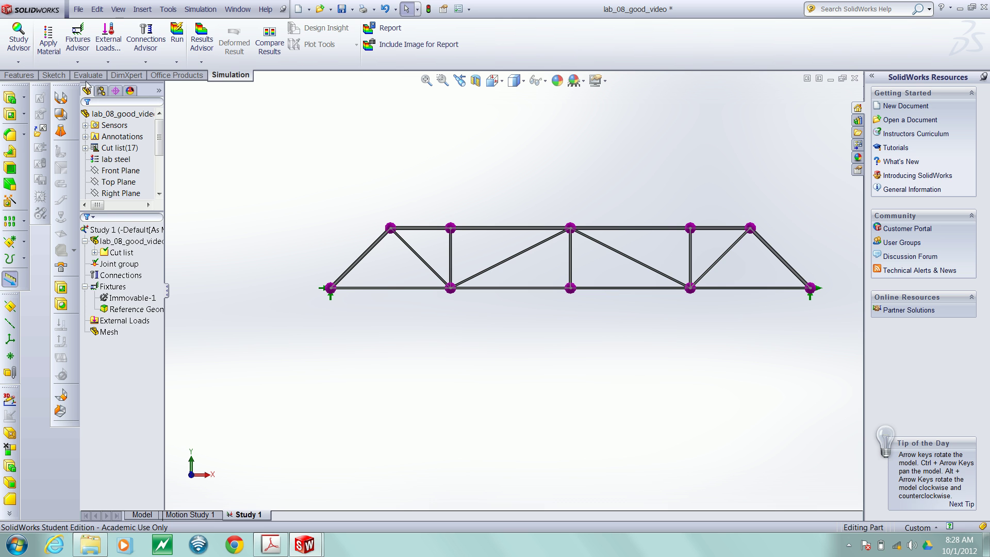
- Start a force load on the bottom chord's second joint with the Front Plane as its direction reference
{"action": "left_click", "coordinate": [108, 63]}
{"action": "left_click", "coordinate": [123, 73]}
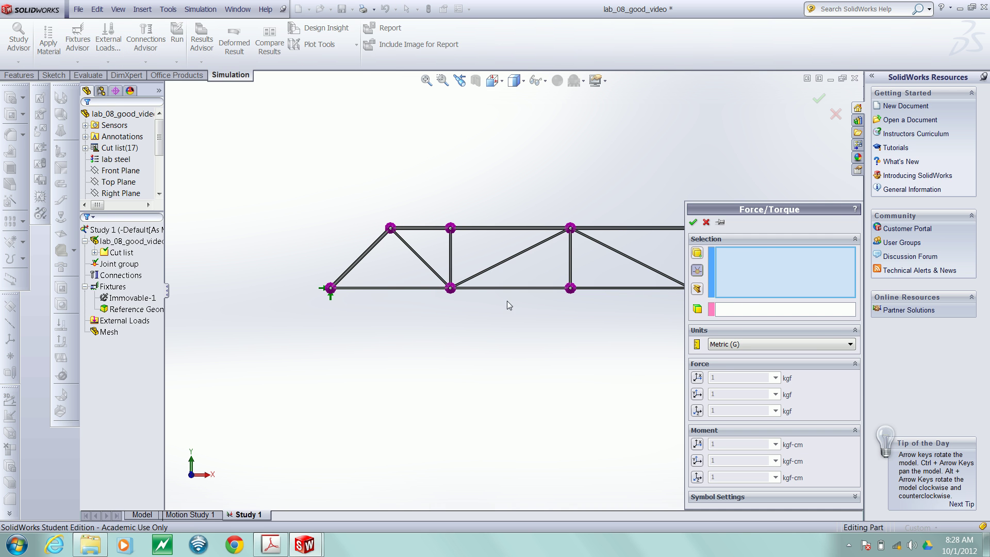
{"action": "left_click", "coordinate": [450, 289]}
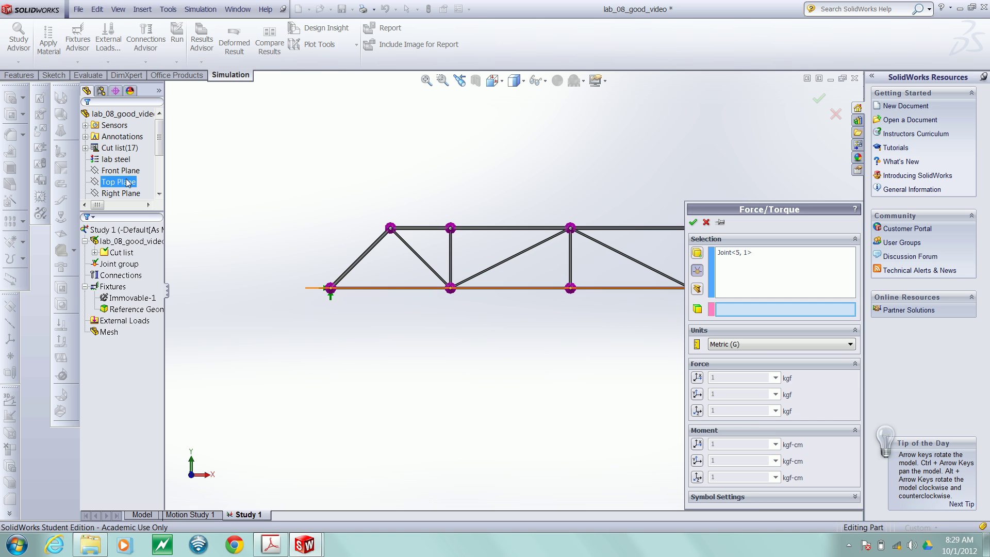
{"action": "left_click", "coordinate": [119, 170]}
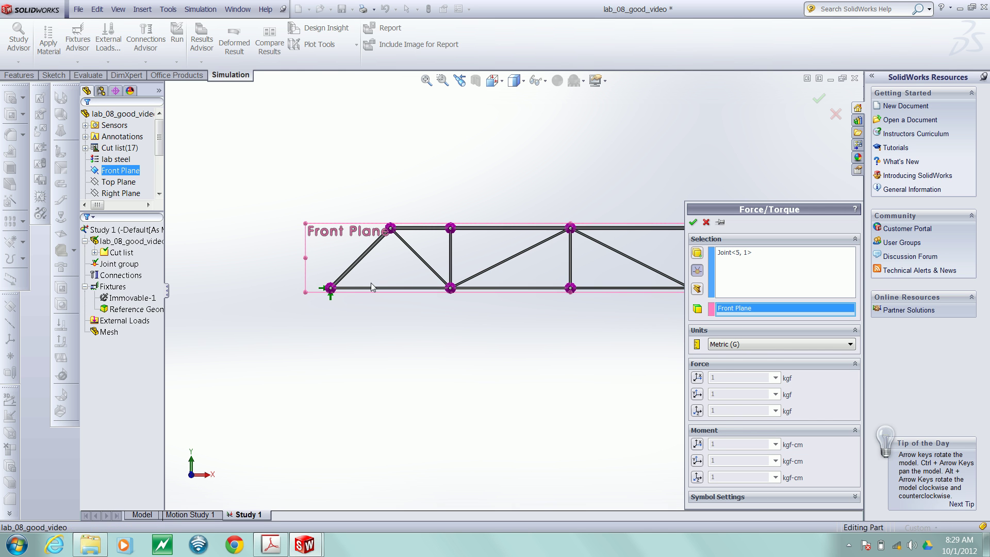
- Set only the second in-plane force component to 30000 kgf with its direction reversed so that it acts downward
{"action": "left_click", "coordinate": [699, 380]}
{"action": "scroll", "coordinate": [446, 289], "scroll_direction": "down", "scroll_amount": 6}
{"action": "scroll", "coordinate": [492, 288], "scroll_direction": "up", "scroll_amount": 4}
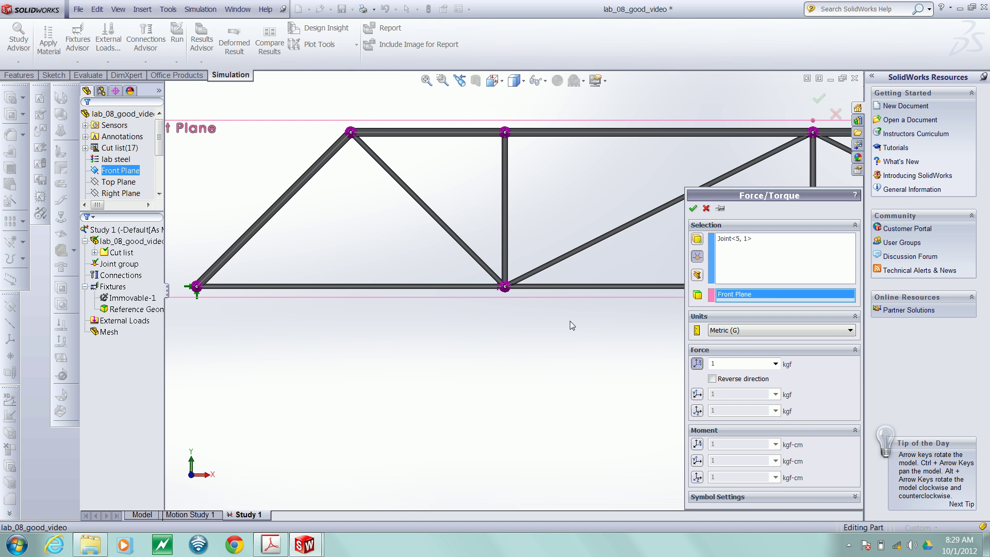
{"action": "left_click", "coordinate": [697, 395]}
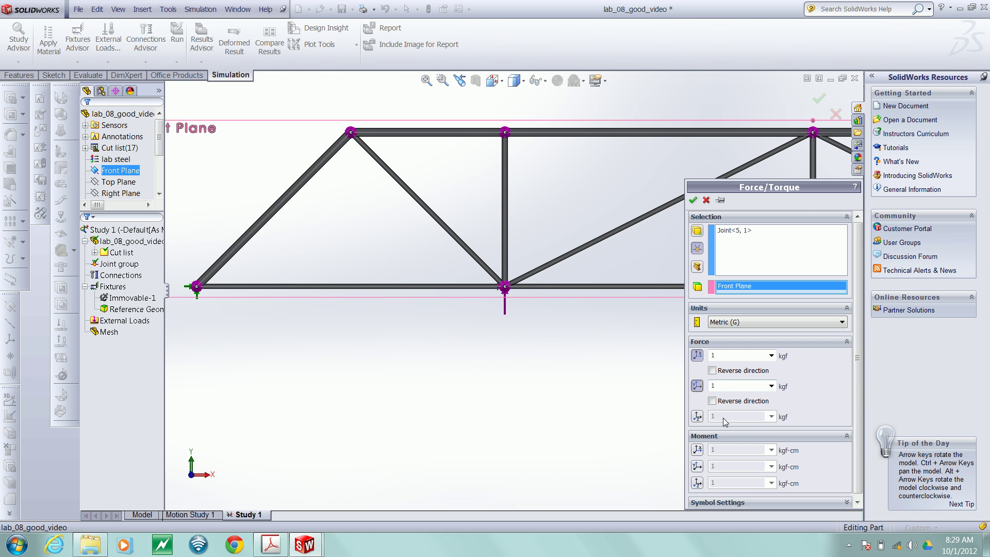
{"action": "left_click", "coordinate": [743, 385]}
{"action": "left_click", "coordinate": [712, 401]}
{"action": "left_click", "coordinate": [697, 355]}
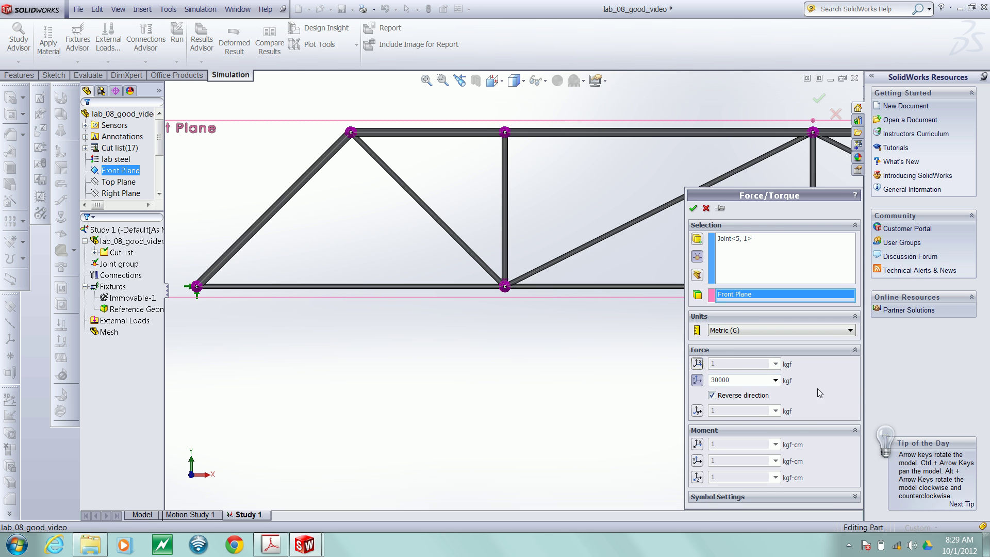
- Set the force symbol size to 300 and apply the load
{"action": "left_click", "coordinate": [847, 496]}
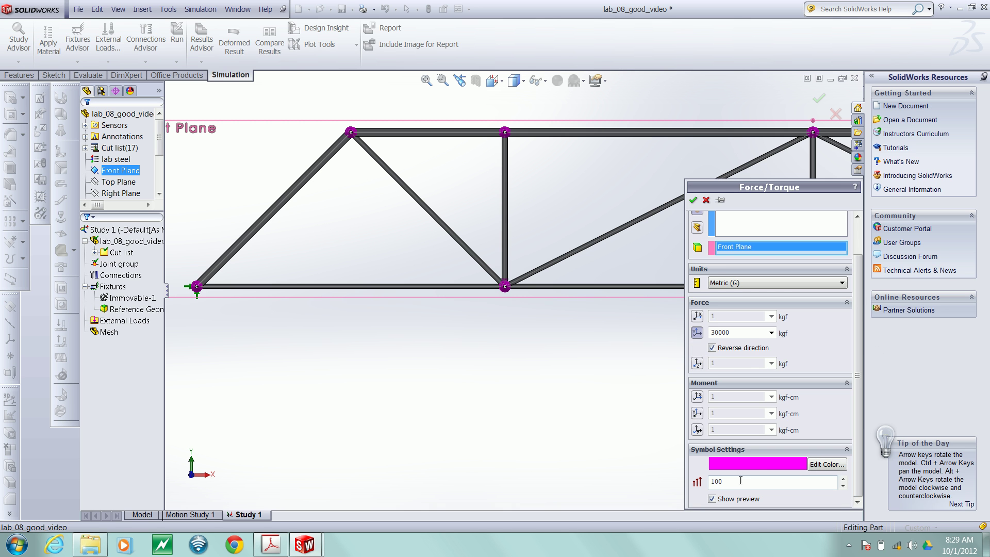
{"action": "double_click", "coordinate": [723, 482]}
{"action": "type", "text": "300"}
{"action": "key", "text": "Return"}
- Run the static study and display the Displacement2 (Y disp) result plot
{"action": "left_click", "coordinate": [177, 36]}
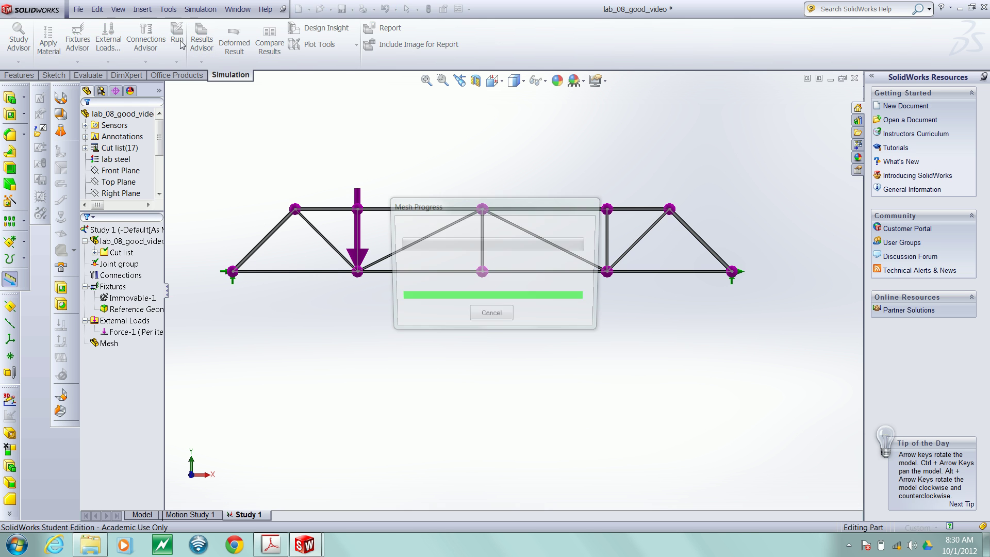
{"action": "left_click_drag", "start_coordinate": [165, 294], "coordinate": [293, 292]}
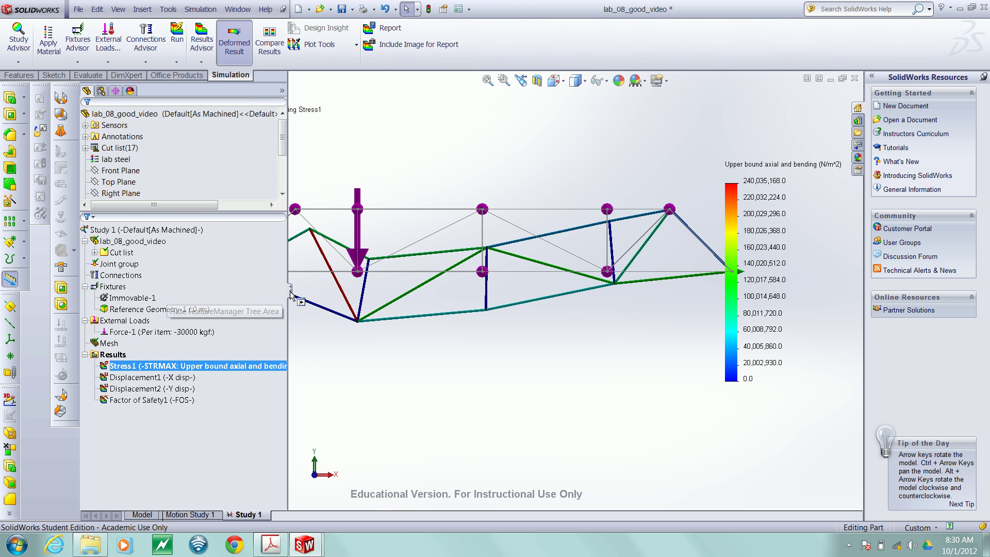
{"action": "left_click", "coordinate": [165, 367]}
{"action": "left_click", "coordinate": [164, 389], "text": "ctrl"}
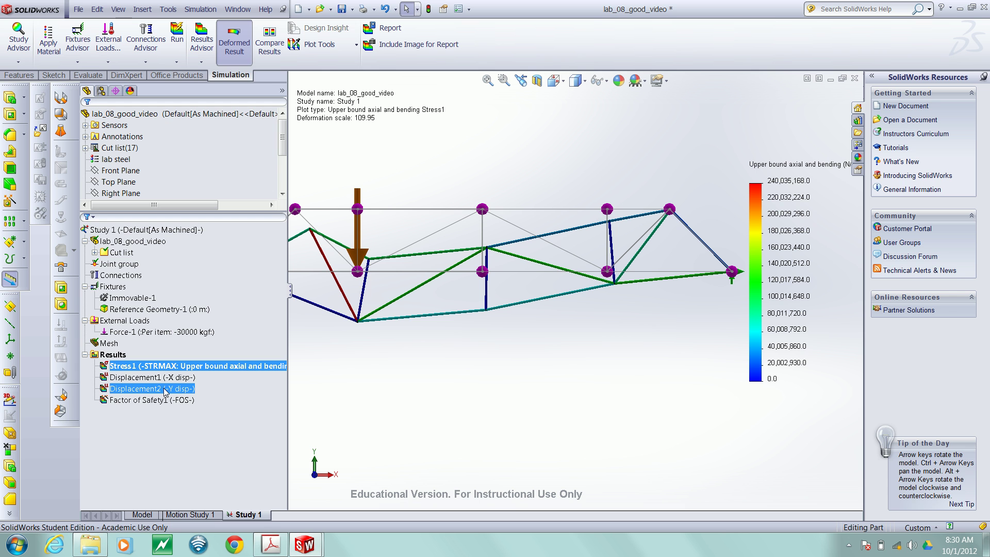
{"action": "left_click", "coordinate": [165, 389], "text": "ctrl"}
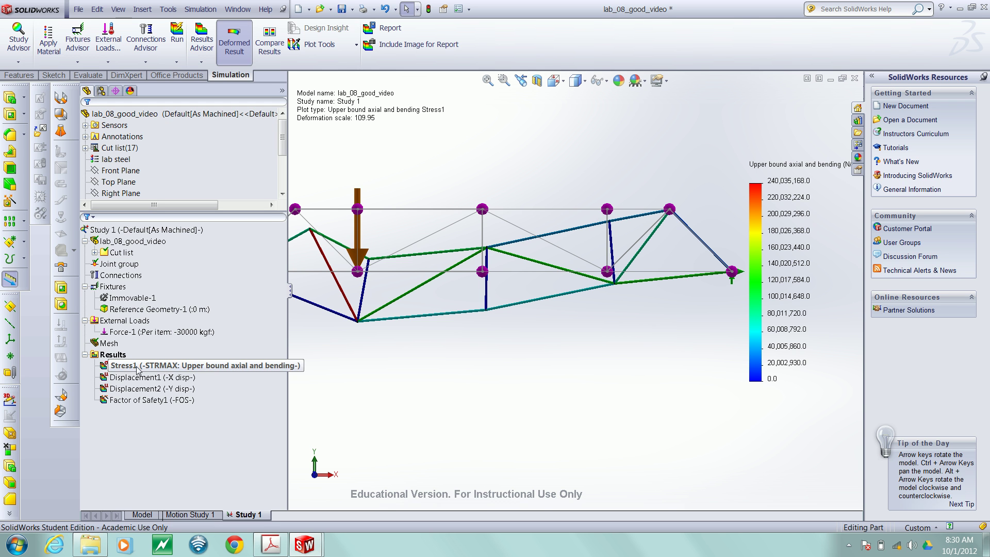
{"action": "left_click", "coordinate": [129, 389]}
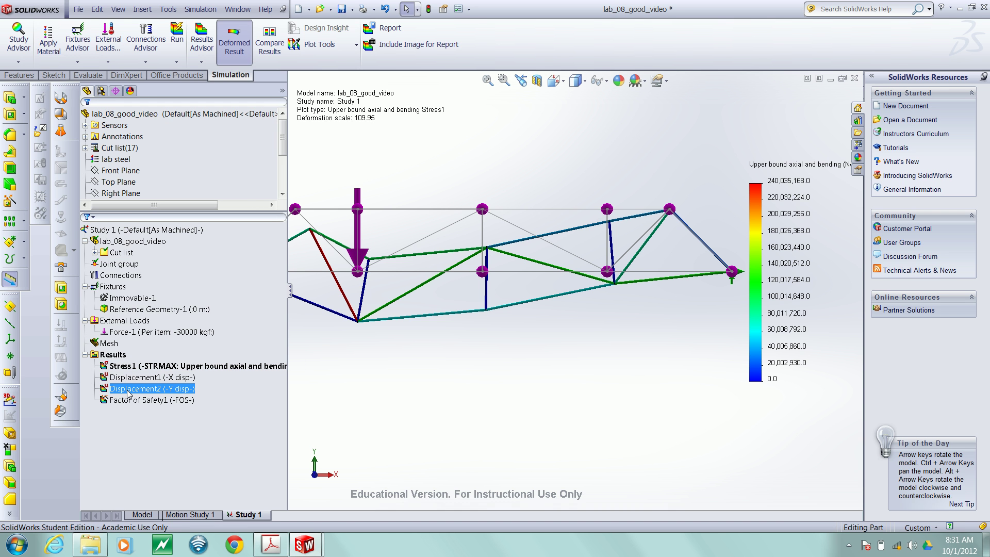
{"action": "right_click", "coordinate": [129, 393]}
{"action": "left_click", "coordinate": [112, 393]}
{"action": "double_click", "coordinate": [111, 389]}
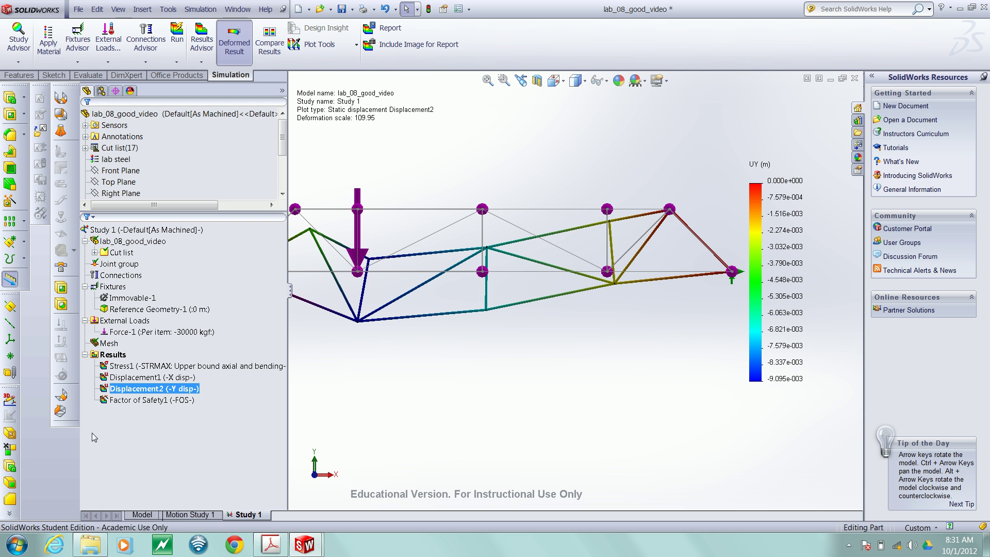
- Probe the Y displacement plot at the five bottom chord joints, working from one support to the other
{"action": "right_click", "coordinate": [138, 392]}
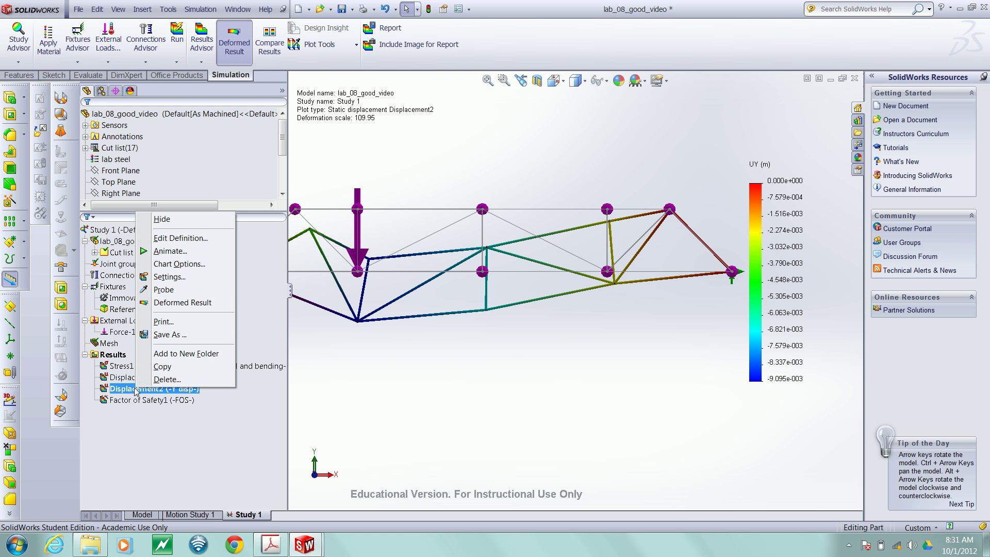
{"action": "left_click", "coordinate": [172, 291]}
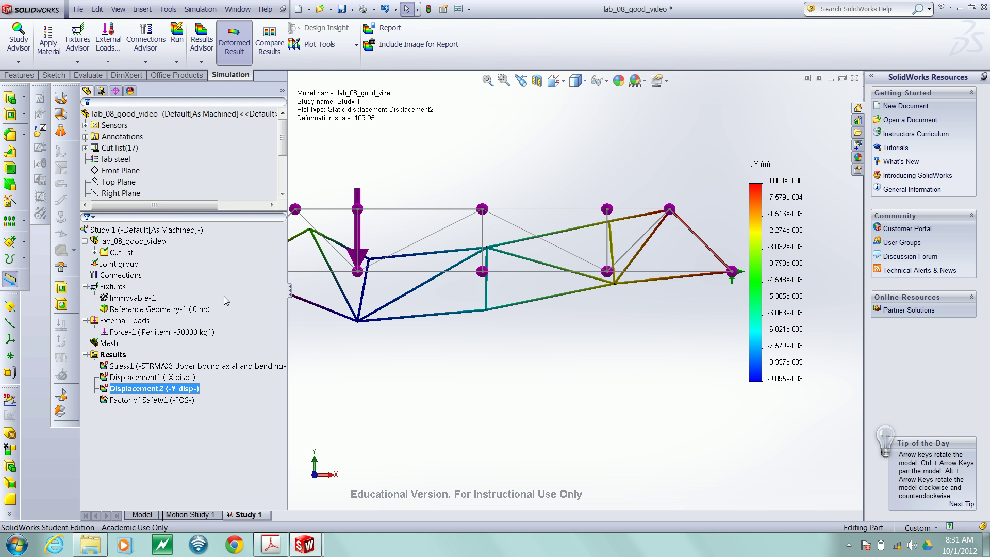
{"action": "scroll", "coordinate": [380, 353], "scroll_direction": "up", "scroll_amount": 3}
{"action": "scroll", "coordinate": [425, 292], "scroll_direction": "down", "scroll_amount": 3}
{"action": "scroll", "coordinate": [430, 273], "scroll_direction": "down", "scroll_amount": 2}
{"action": "left_click", "coordinate": [454, 277]}
{"action": "left_click", "coordinate": [641, 277]}
{"action": "scroll", "coordinate": [642, 312], "scroll_direction": "up", "scroll_amount": 2}
{"action": "scroll", "coordinate": [645, 289], "scroll_direction": "down", "scroll_amount": 3}
{"action": "left_click", "coordinate": [652, 271]}
{"action": "scroll", "coordinate": [645, 289], "scroll_direction": "up", "scroll_amount": 3}
{"action": "left_click", "coordinate": [664, 285]}
{"action": "left_click", "coordinate": [665, 285]}
- Add probe readings at the top chord's two end joints, center joint and the joint above node 5
{"action": "left_click", "coordinate": [632, 252]}
{"action": "left_click", "coordinate": [535, 252]}
{"action": "left_click", "coordinate": [599, 253]}
{"action": "scroll", "coordinate": [536, 232], "scroll_direction": "down", "scroll_amount": 3}
{"action": "scroll", "coordinate": [515, 258], "scroll_direction": "up", "scroll_amount": 3}
{"action": "scroll", "coordinate": [490, 237], "scroll_direction": "down", "scroll_amount": 3}
{"action": "left_click", "coordinate": [321, 297]}
{"action": "left_click_drag", "start_coordinate": [290, 290], "coordinate": [194, 290]}
{"action": "scroll", "coordinate": [516, 242], "scroll_direction": "up", "scroll_amount": 3}
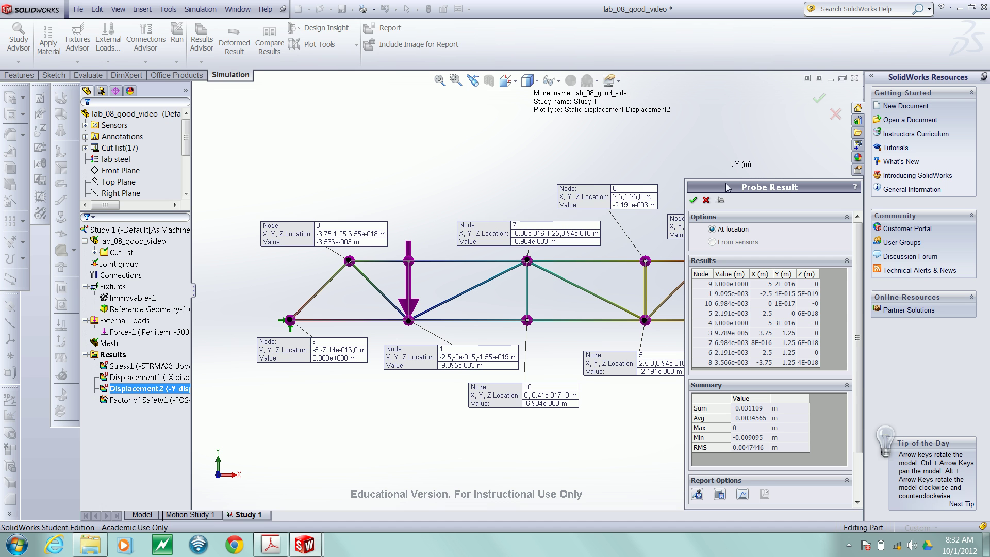
- Save the probed locations as a sensor and expand the Sensors folder to inspect the new entry
{"action": "left_click", "coordinate": [697, 495]}
{"action": "left_click", "coordinate": [85, 126]}
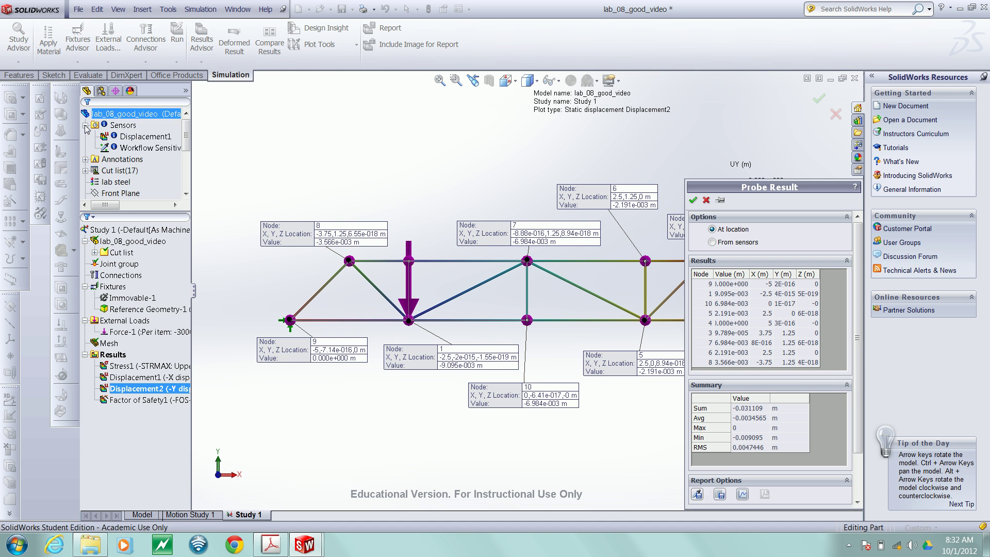
{"action": "left_click", "coordinate": [110, 149]}
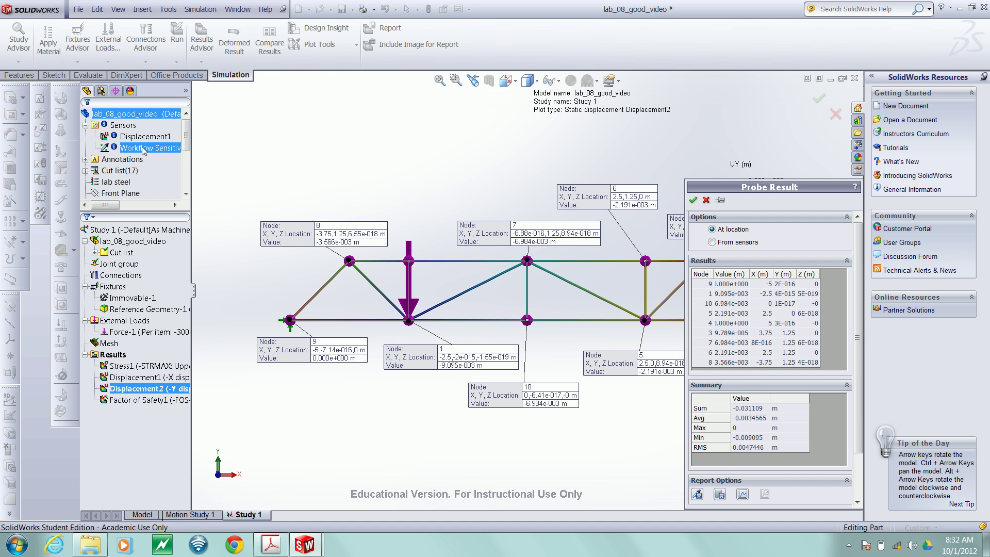
{"action": "left_click_drag", "start_coordinate": [195, 293], "coordinate": [225, 299]}
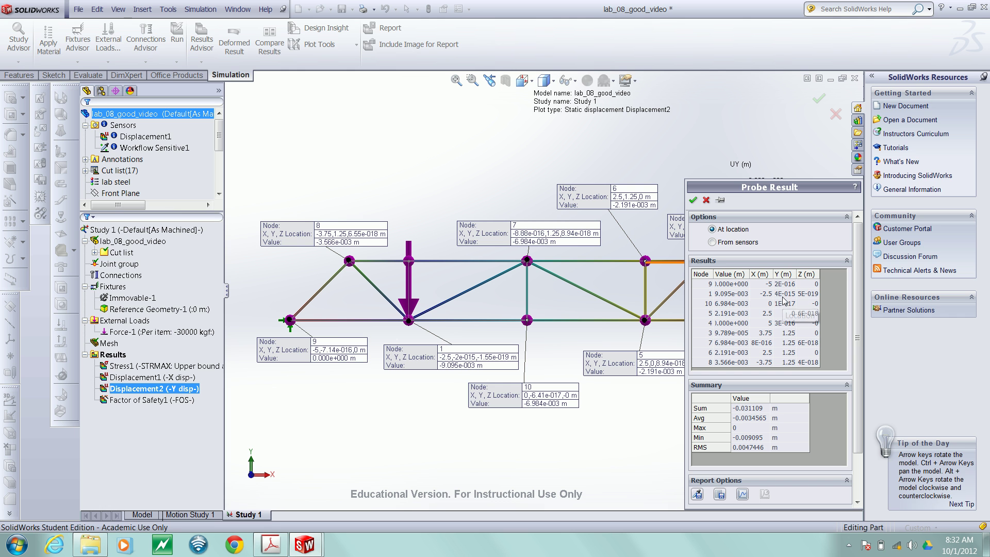
- Call up file saving for the probe results, leave that dialog and accept the probe
{"action": "left_click", "coordinate": [720, 495]}
{"action": "left_click", "coordinate": [812, 405]}
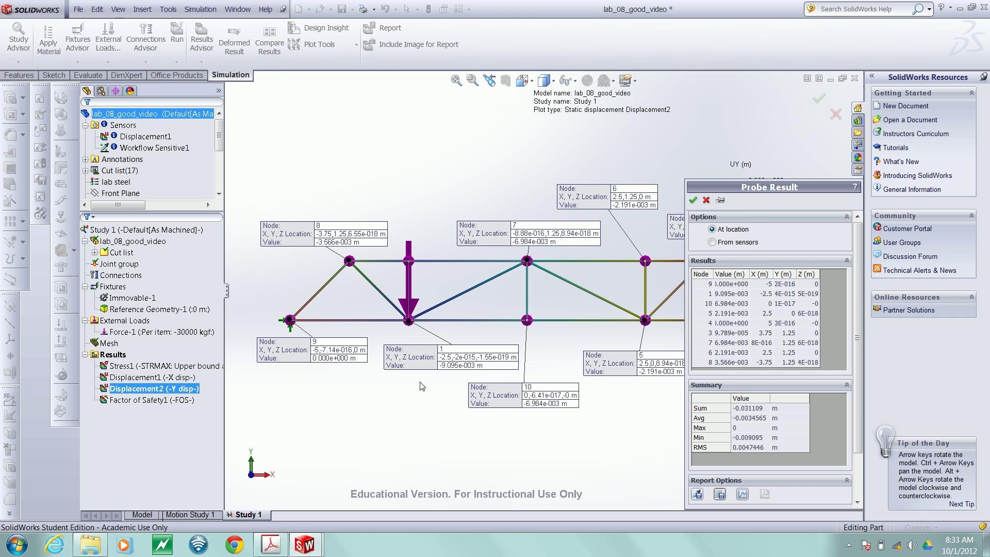
{"action": "left_click", "coordinate": [693, 200]}
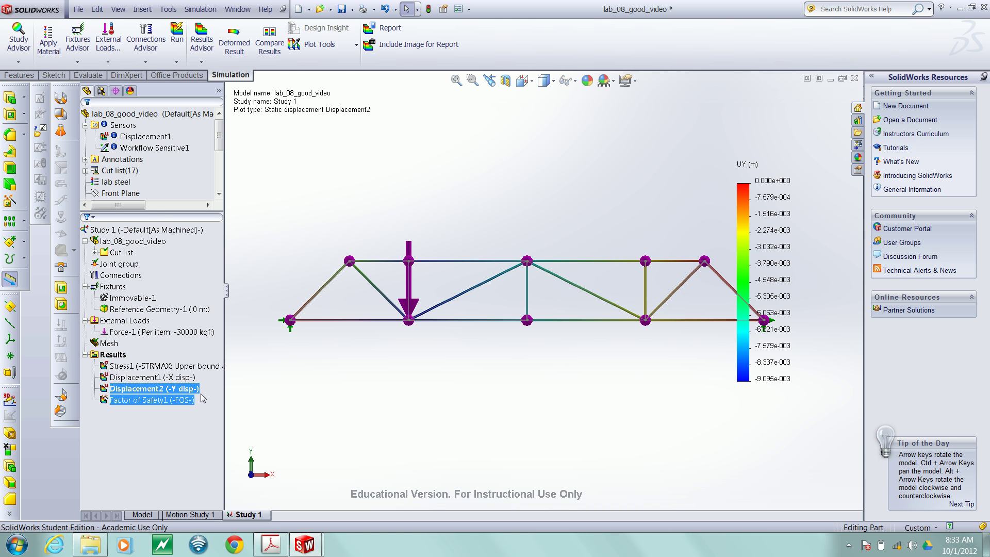
- Probe the Displacement2 plot from sensors, using the Workflow Sensitive1 sensor
{"action": "right_click", "coordinate": [135, 393]}
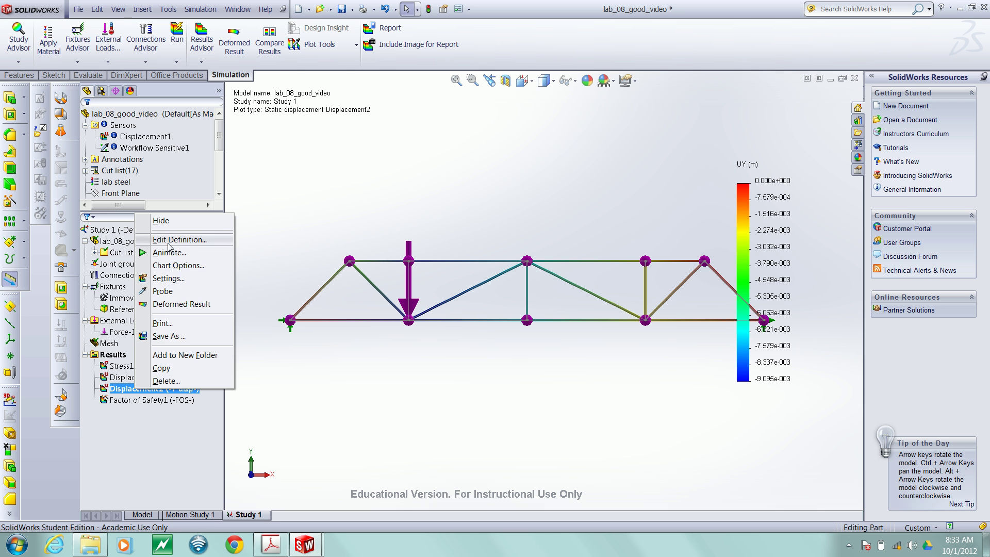
{"action": "left_click", "coordinate": [168, 291]}
{"action": "left_click", "coordinate": [714, 243]}
{"action": "left_click", "coordinate": [748, 276]}
{"action": "left_click", "coordinate": [749, 287]}
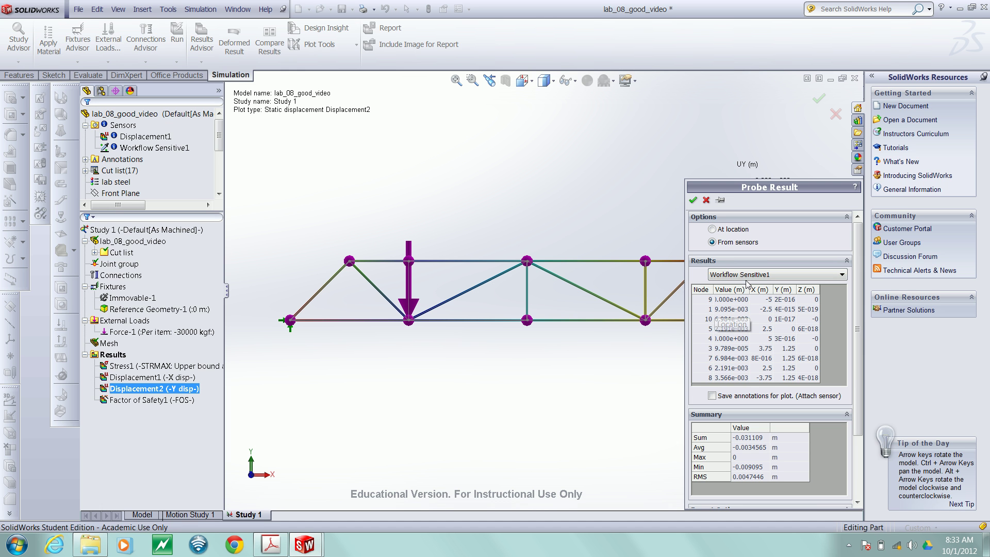
- Examine the sensor's displacement results for nodes 9, 1 and 5 and close the probe
{"action": "left_click", "coordinate": [714, 300]}
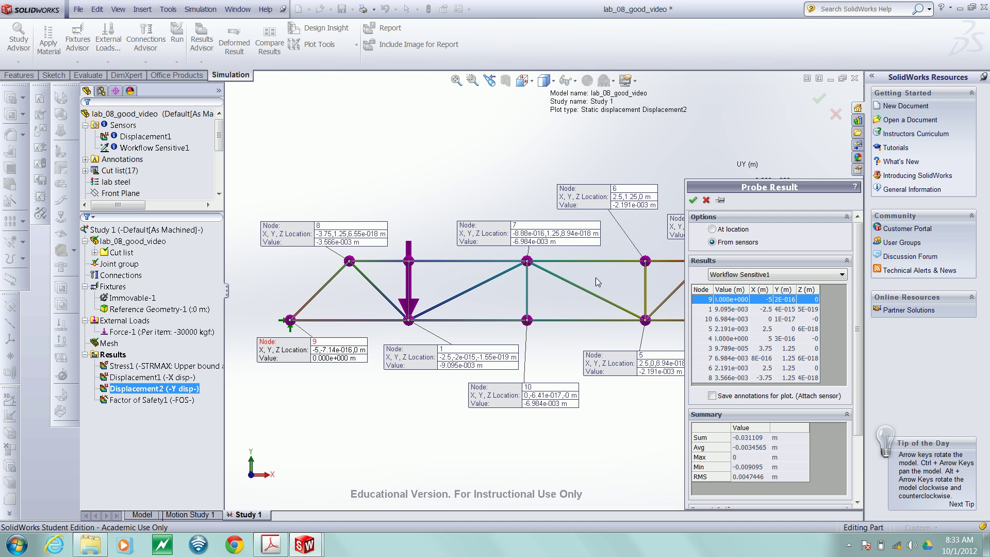
{"action": "left_click", "coordinate": [704, 310]}
{"action": "left_click", "coordinate": [708, 329]}
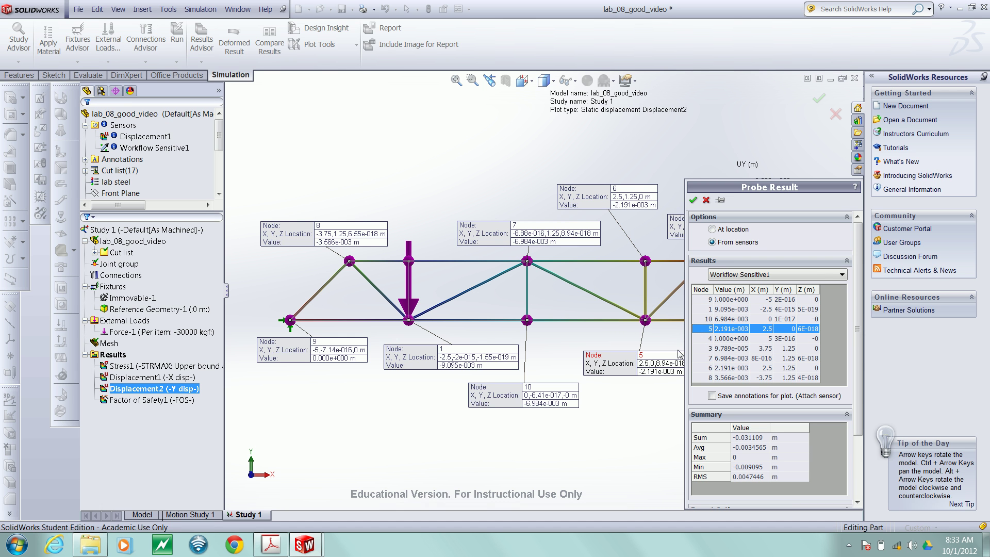
{"action": "left_click", "coordinate": [705, 311]}
{"action": "key", "text": "Escape"}
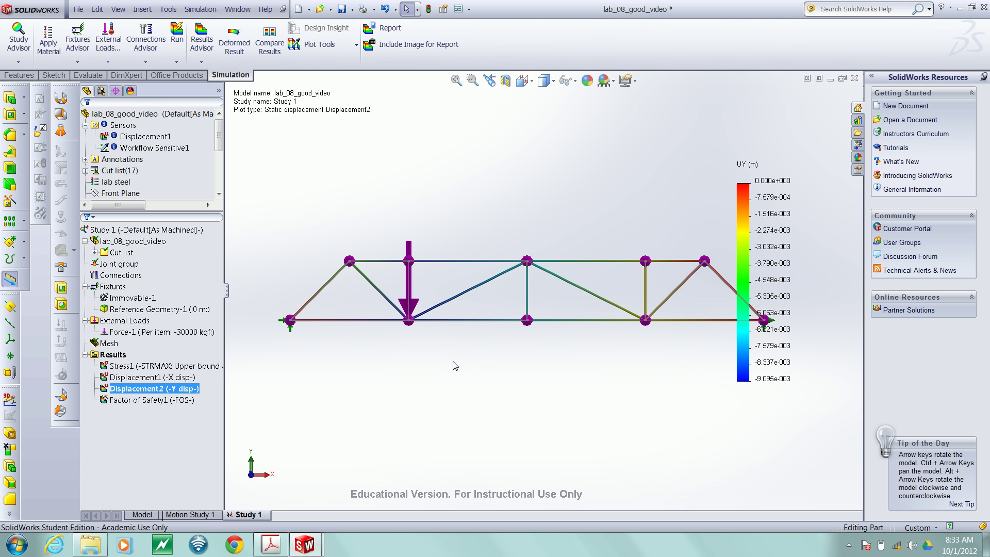